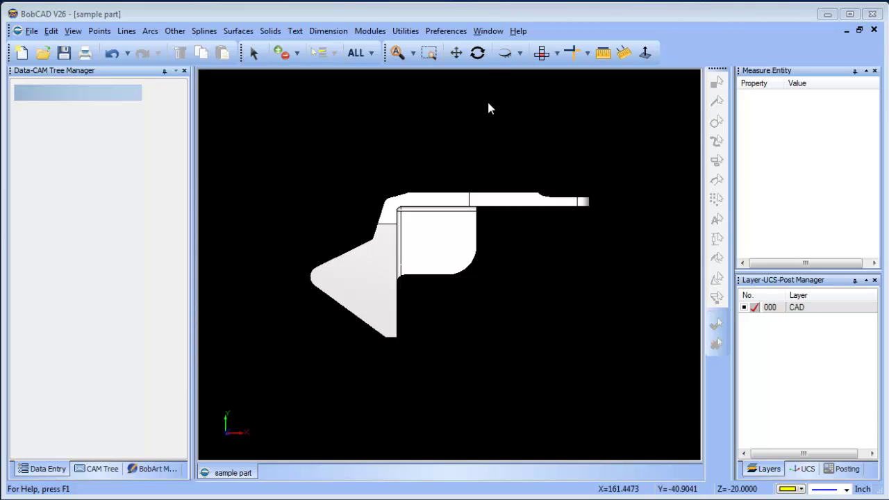
# Examine the imported sample part from several angles and check where it sits relative to the world origin
pyautogui.click(477, 53)
pyautogui.moveTo(480, 322); pyautogui.dragTo(508, 264)
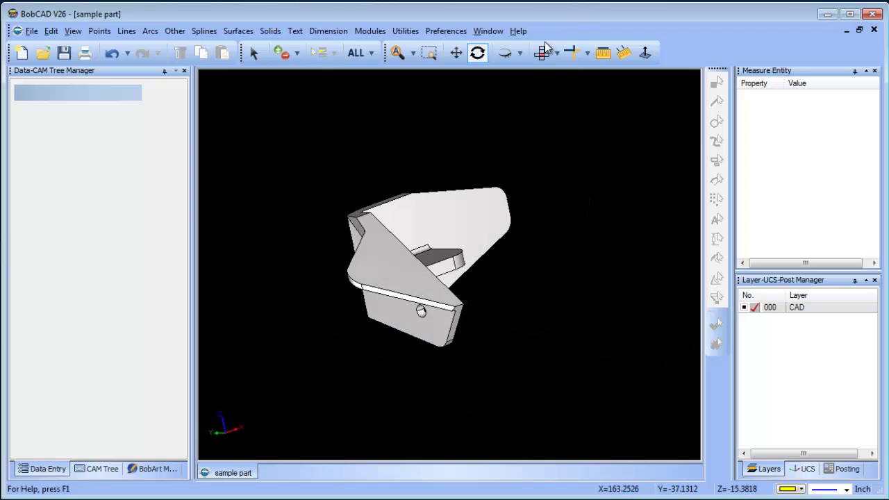
pyautogui.click(545, 50)
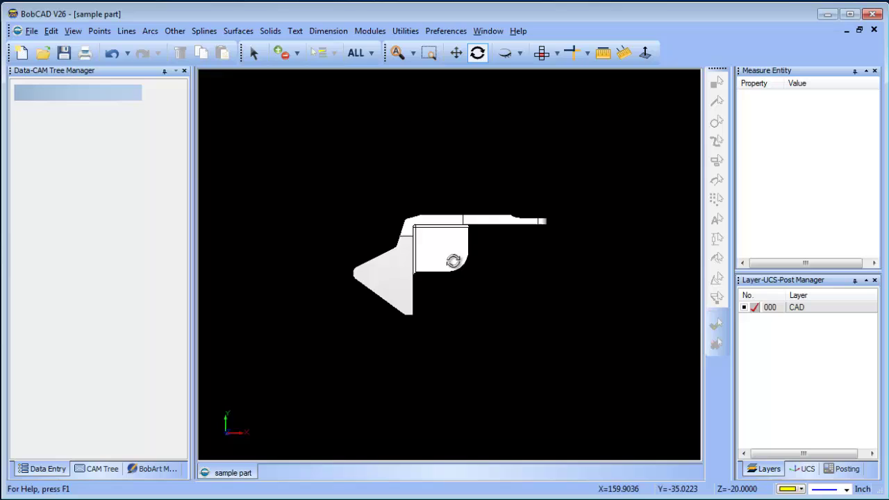
pyautogui.click(397, 53)
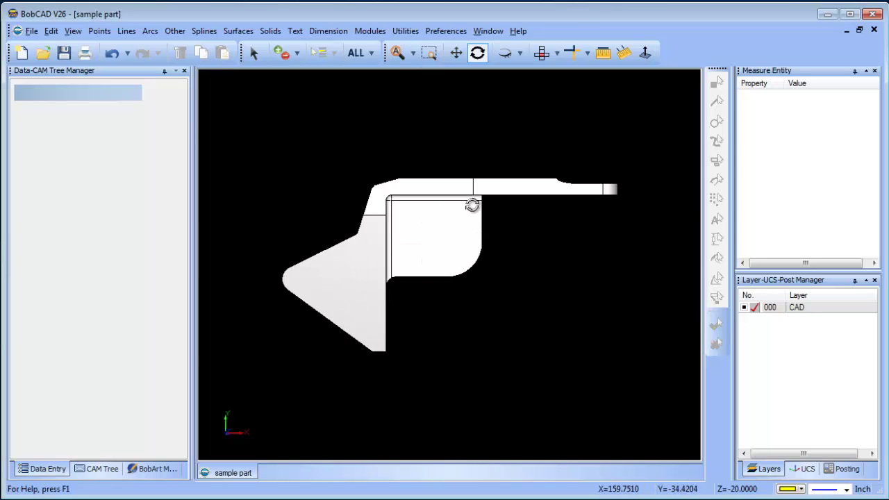
pyautogui.scroll(-8, 434, 246)
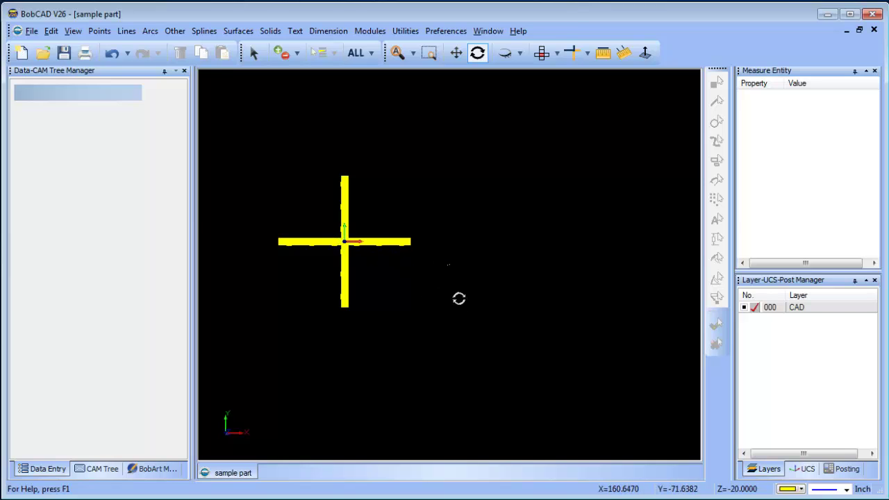
pyautogui.moveTo(458, 298); pyautogui.dragTo(477, 299)
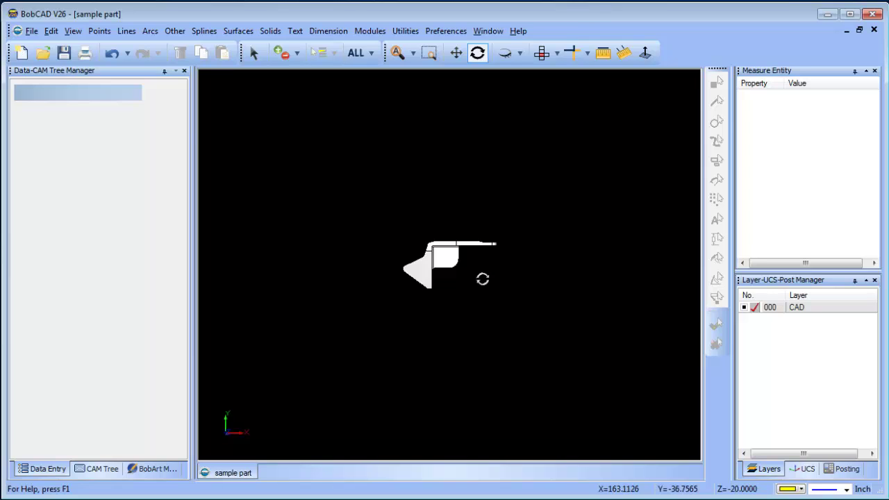
# Start a new milling job on the BC_3x_Mill machine and begin defining its stock with the stock wizard
pyautogui.click(103, 470)
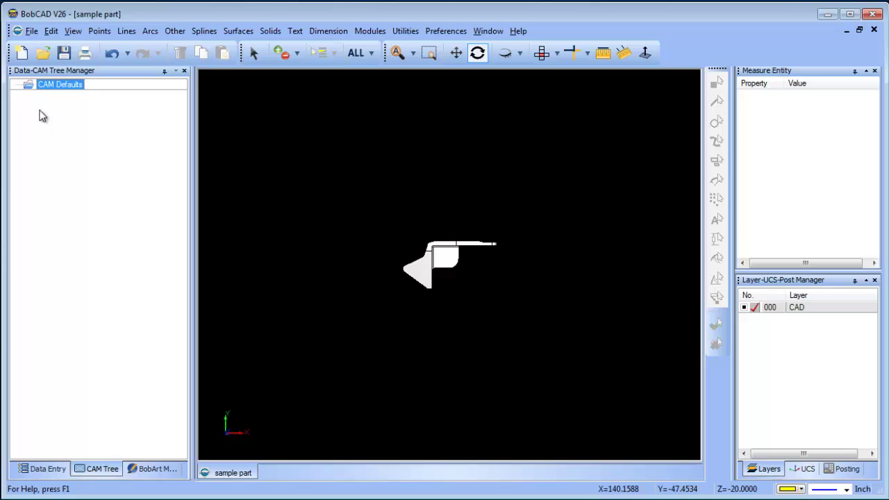
pyautogui.rightClick(57, 84)
pyautogui.click(104, 91)
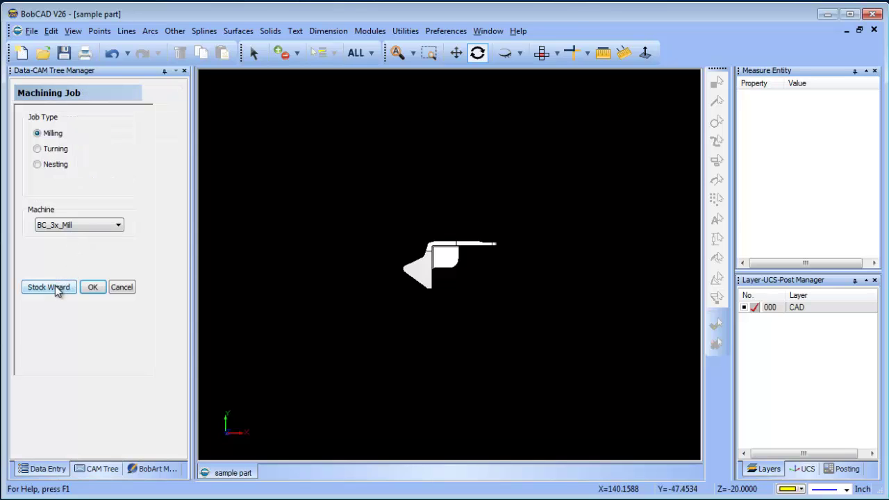
pyautogui.click(55, 286)
pyautogui.click(101, 265)
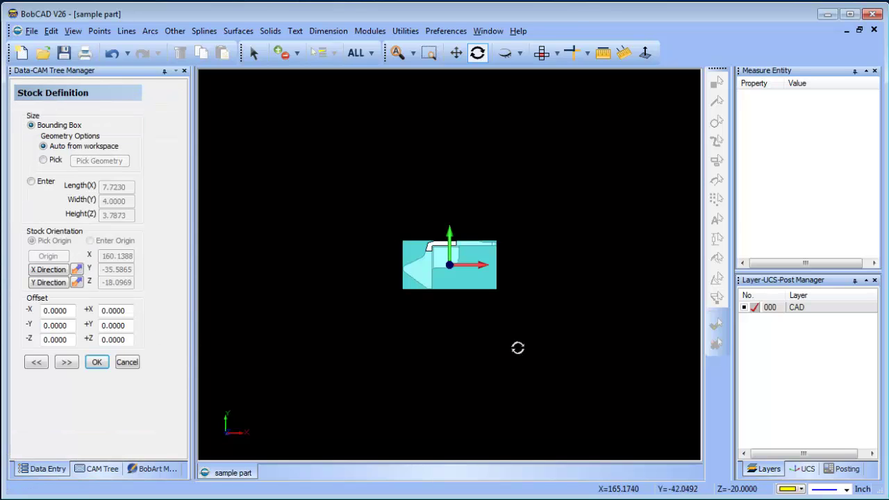
# Accept the automatic bounding-box stock from the workspace with zero offsets and continue to the machine setup
pyautogui.moveTo(517, 348); pyautogui.dragTo(423, 294)
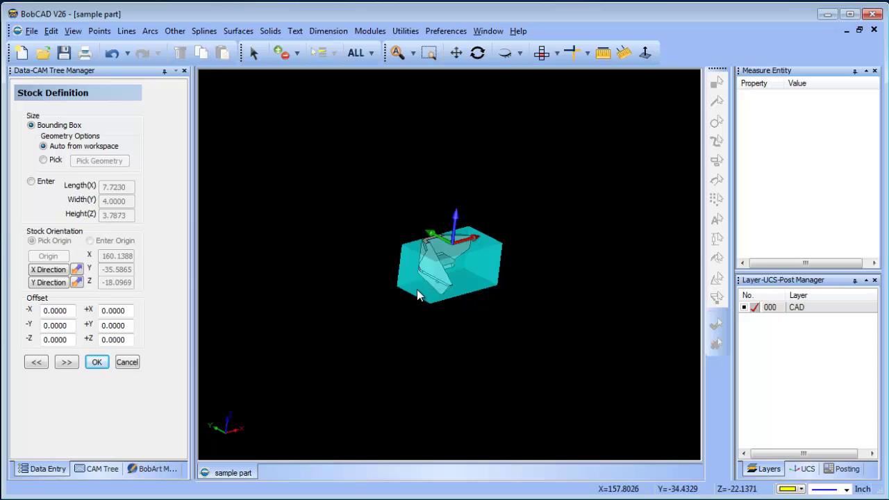
pyautogui.scroll(2, 417, 295)
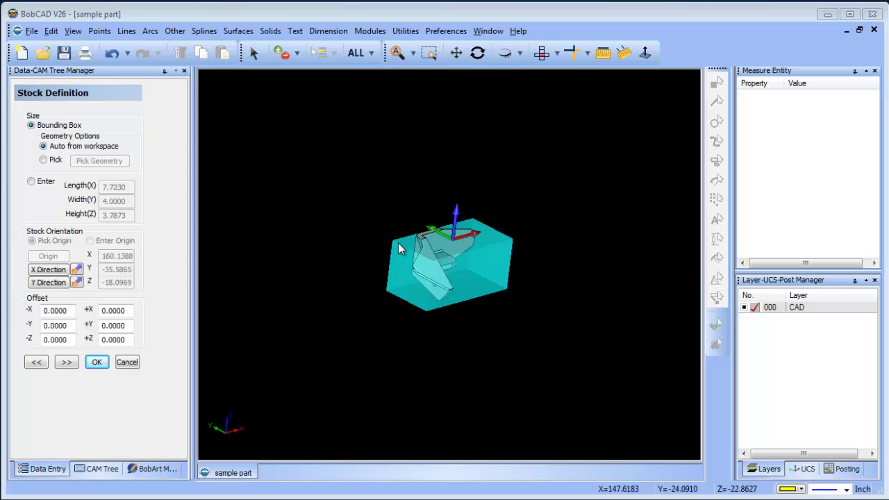
pyautogui.click(67, 362)
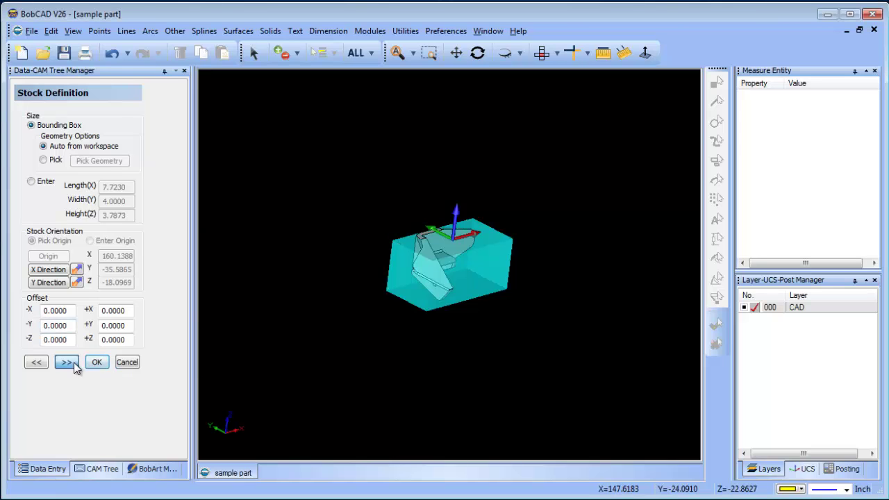
pyautogui.moveTo(503, 322); pyautogui.dragTo(480, 292, button='middle')
pyautogui.scroll(3, 482, 280)
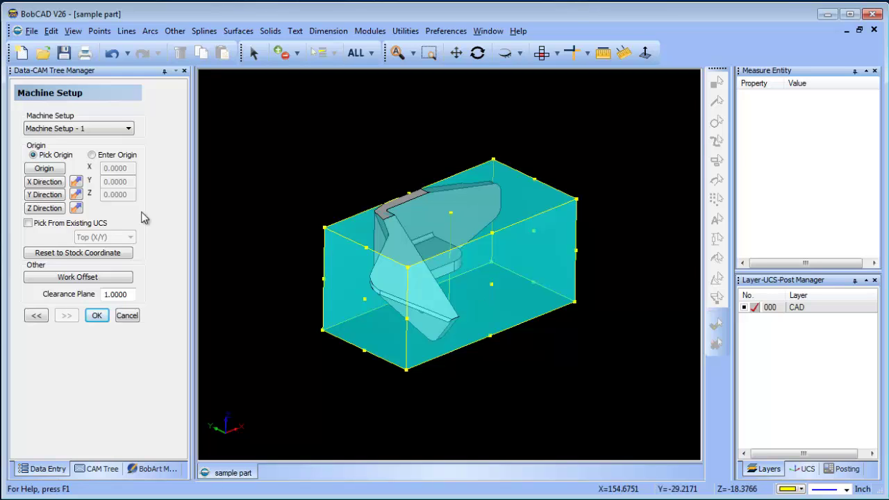
# Save a copy of the part on the Desktop as "sample part_al"
pyautogui.click(31, 30)
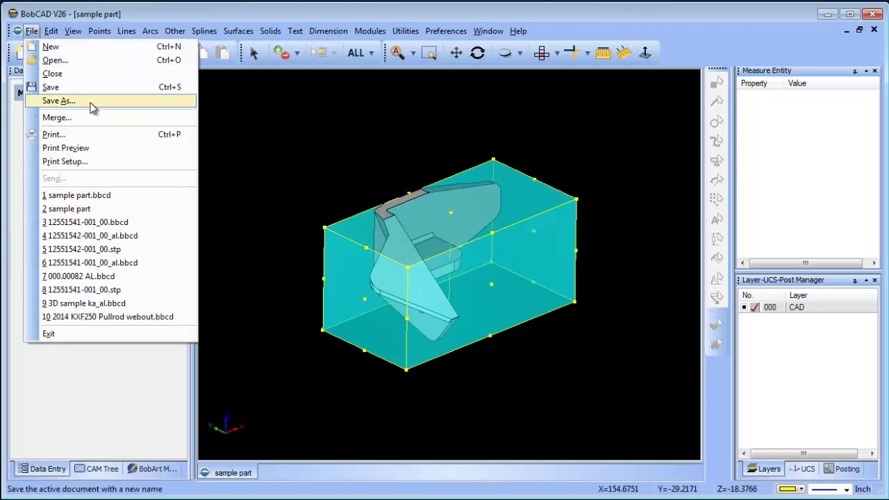
pyautogui.click(82, 101)
pyautogui.click(387, 353)
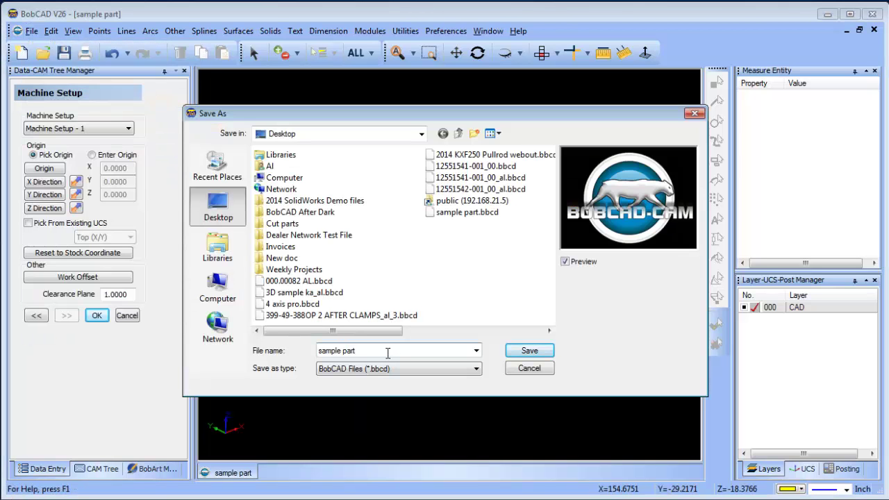
pyautogui.click(549, 350)
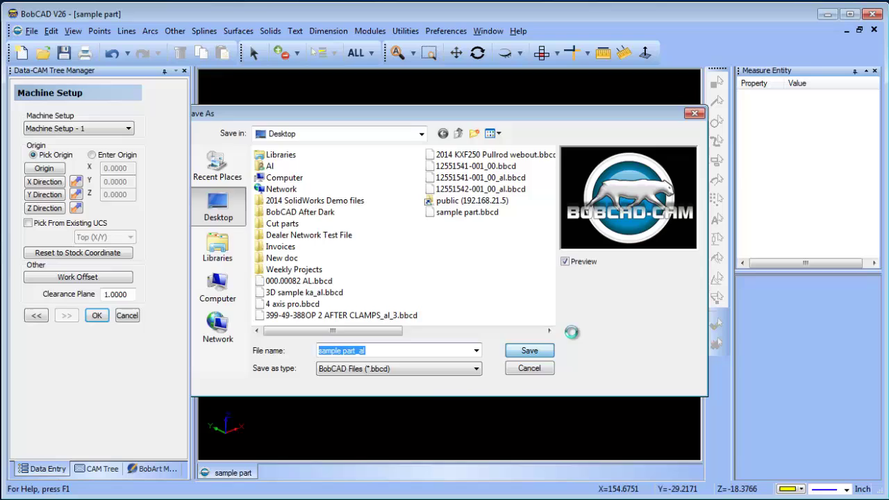
# Close the current part file and reopen "sample part_al" from the recent files
pyautogui.click(874, 31)
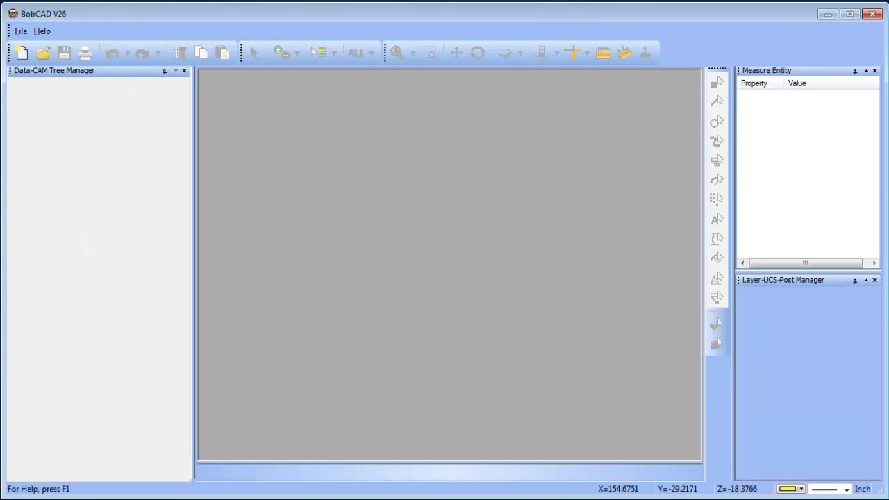
pyautogui.click(21, 31)
pyautogui.click(42, 93)
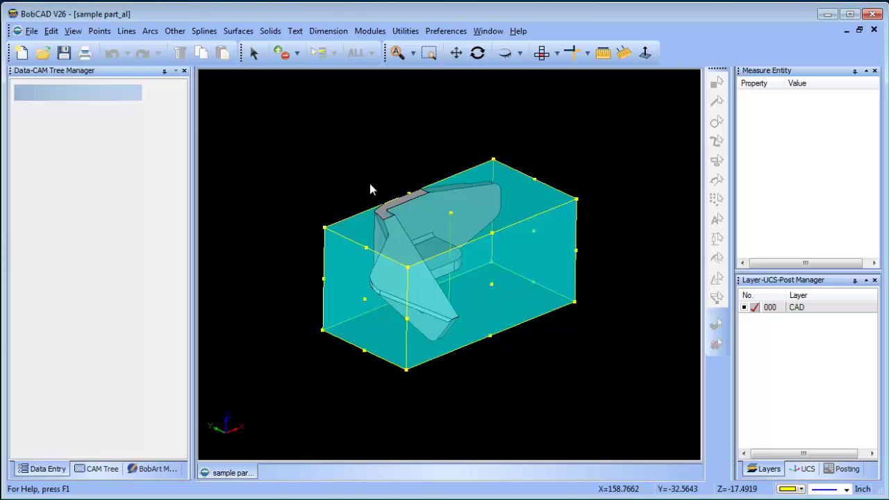
# Translate the whole part and its bounding wireframe from the box's upper corner to the origin at X 0, Y 0, Z 0
pyautogui.scroll(-5, 376, 193)
pyautogui.scroll(-4, 399, 206)
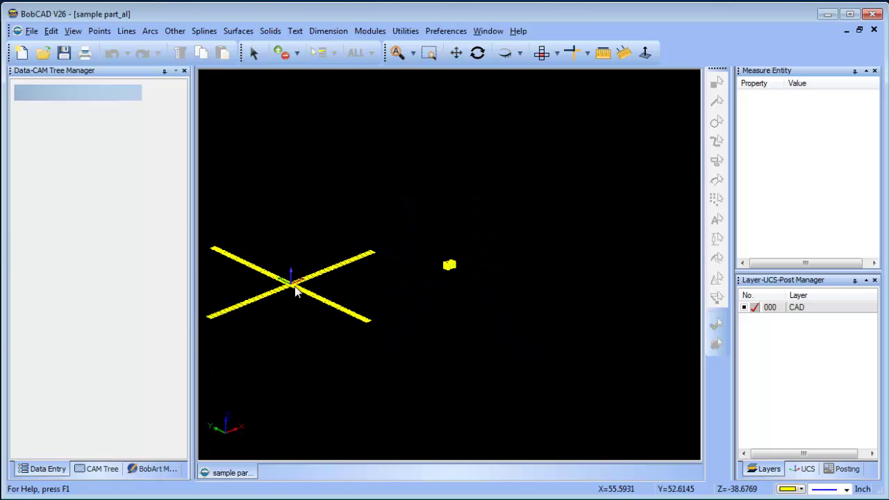
pyautogui.scroll(10, 439, 263)
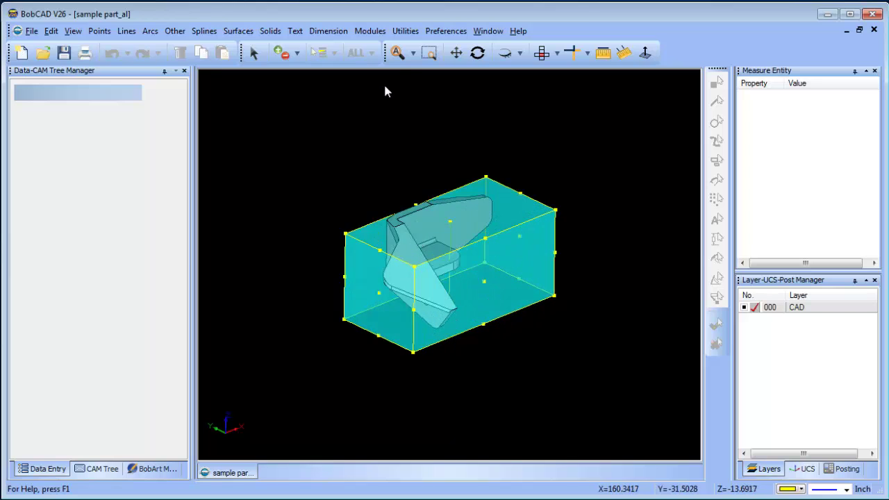
pyautogui.click(406, 30)
pyautogui.click(424, 86)
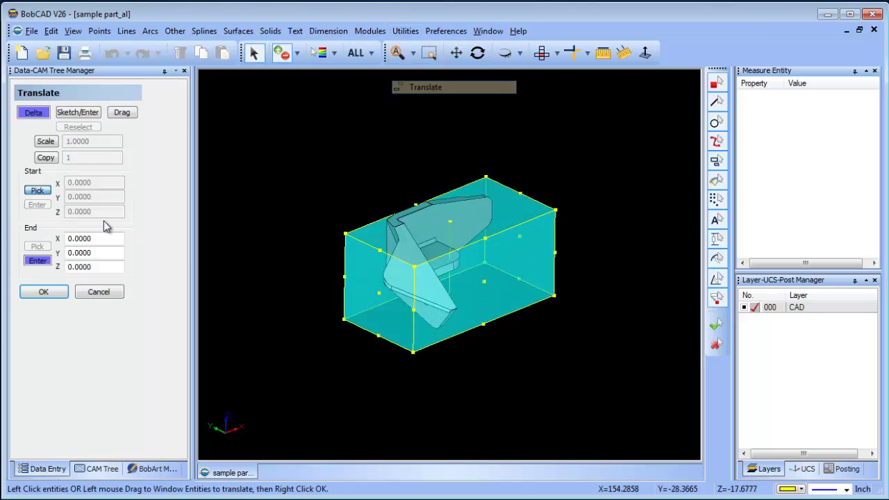
pyautogui.click(78, 112)
pyautogui.moveTo(286, 150)
pyautogui.mouseDown()
pyautogui.moveTo(663, 464)
pyautogui.moveTo(618, 420)
pyautogui.mouseUp()
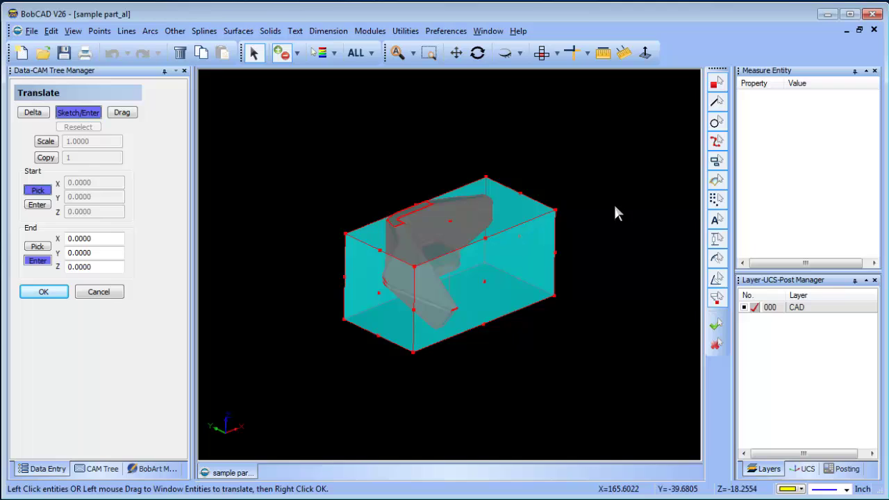
pyautogui.rightClick(614, 206)
pyautogui.click(616, 178)
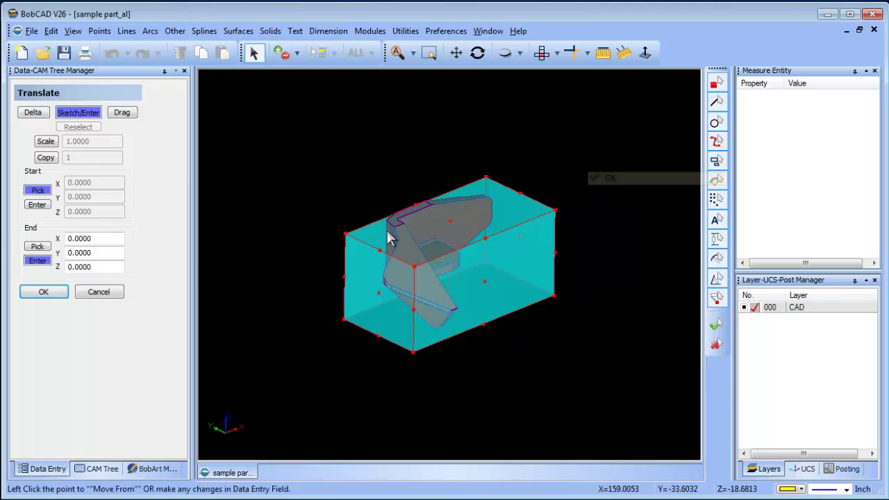
pyautogui.click(346, 235)
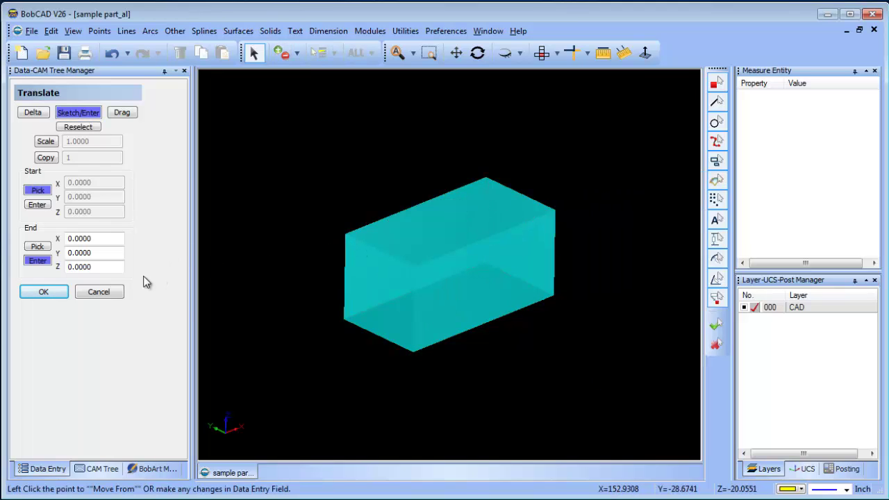
pyautogui.click(60, 292)
pyautogui.click(115, 293)
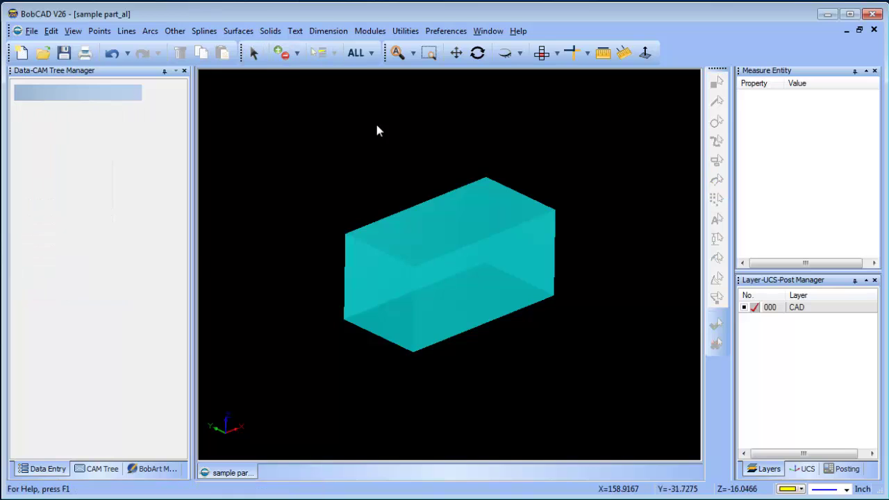
# Turn off the X-Y axis display in the part's display settings
pyautogui.click(399, 59)
pyautogui.moveTo(357, 143); pyautogui.dragTo(381, 163)
pyautogui.click(477, 52)
pyautogui.moveTo(445, 230)
pyautogui.mouseDown()
pyautogui.moveTo(459, 248)
pyautogui.moveTo(438, 257)
pyautogui.moveTo(441, 282)
pyautogui.moveTo(478, 289)
pyautogui.mouseUp()
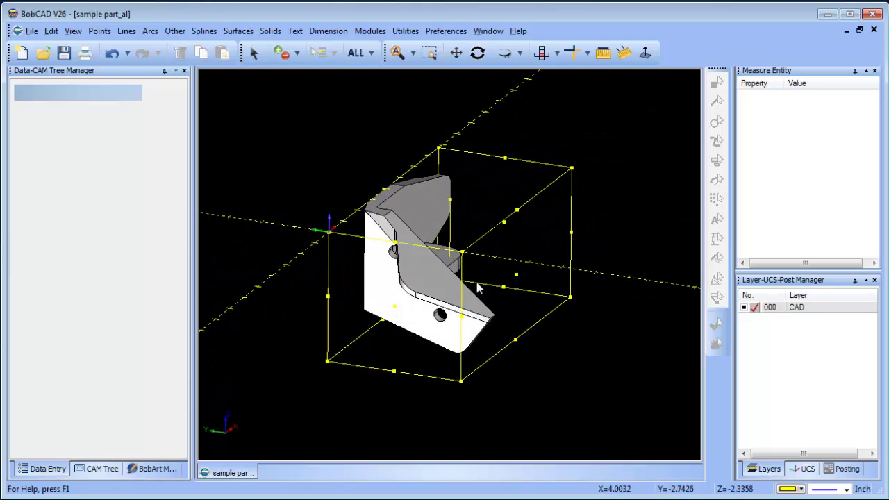
pyautogui.click(446, 30)
pyautogui.click(480, 73)
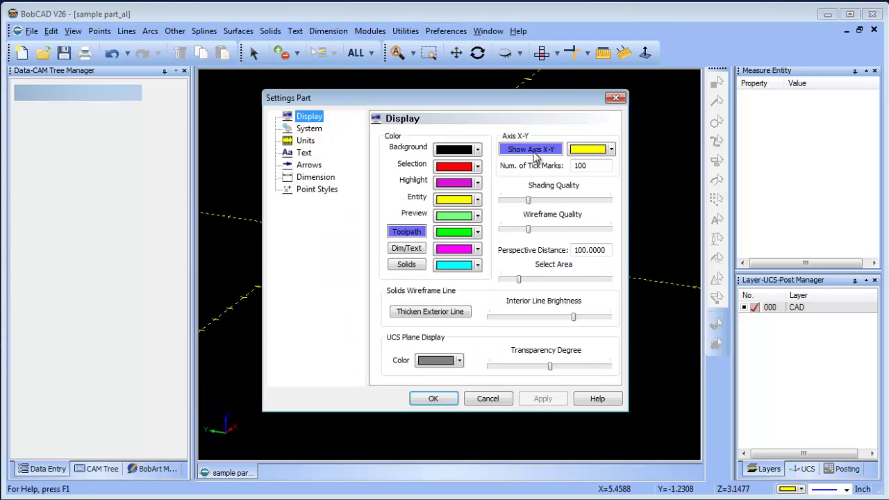
pyautogui.click(435, 399)
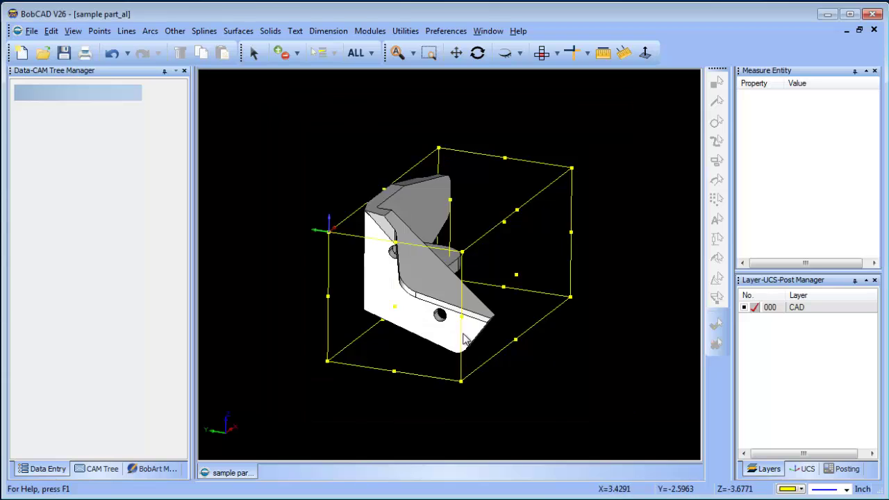
# Add a new layer named "side view" and make it the active layer
pyautogui.moveTo(464, 329); pyautogui.dragTo(491, 314)
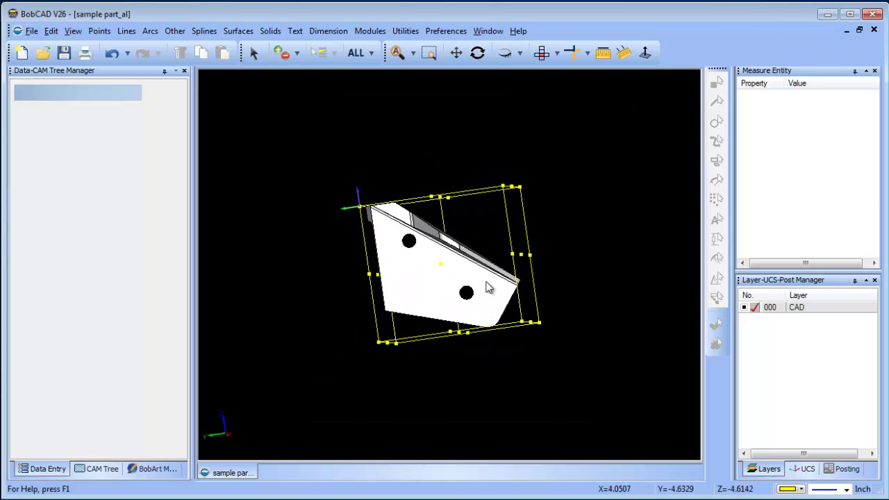
pyautogui.moveTo(563, 308); pyautogui.dragTo(516, 253, button='middle')
pyautogui.rightClick(822, 310)
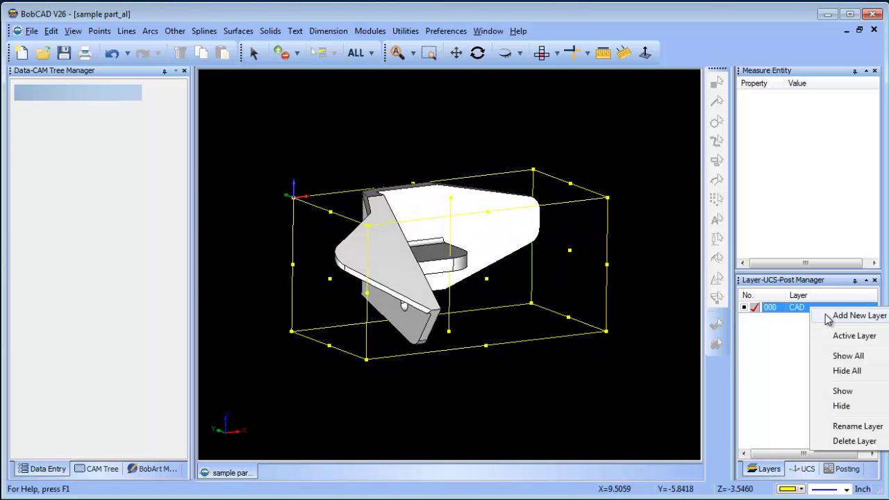
pyautogui.click(834, 314)
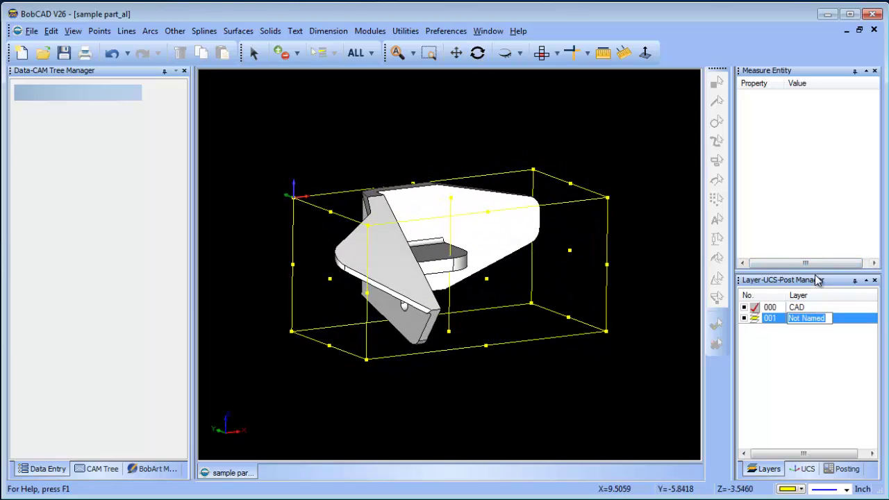
pyautogui.moveTo(816, 271); pyautogui.dragTo(808, 193)
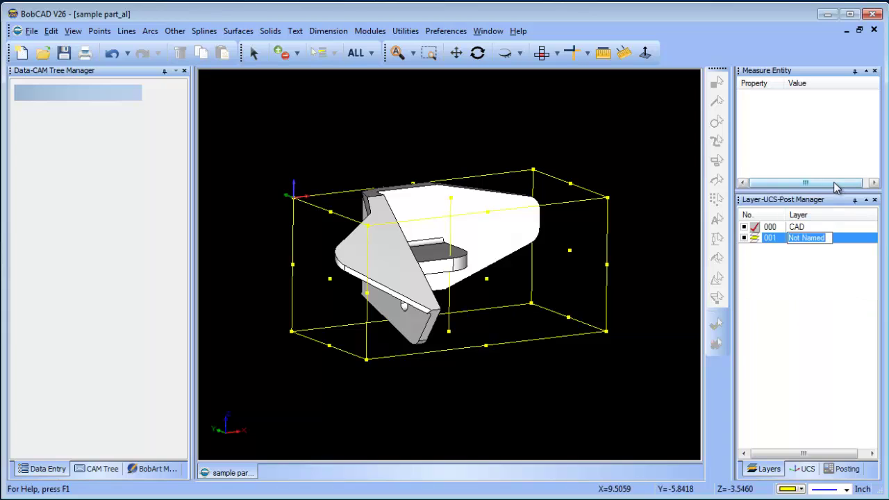
pyautogui.write('side view')
pyautogui.press('BackSpace')
pyautogui.press('BackSpace')
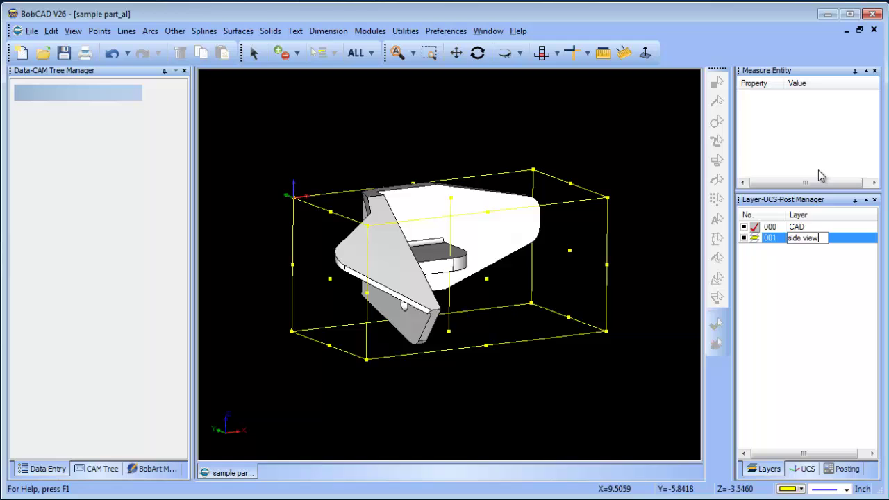
pyautogui.click(755, 238)
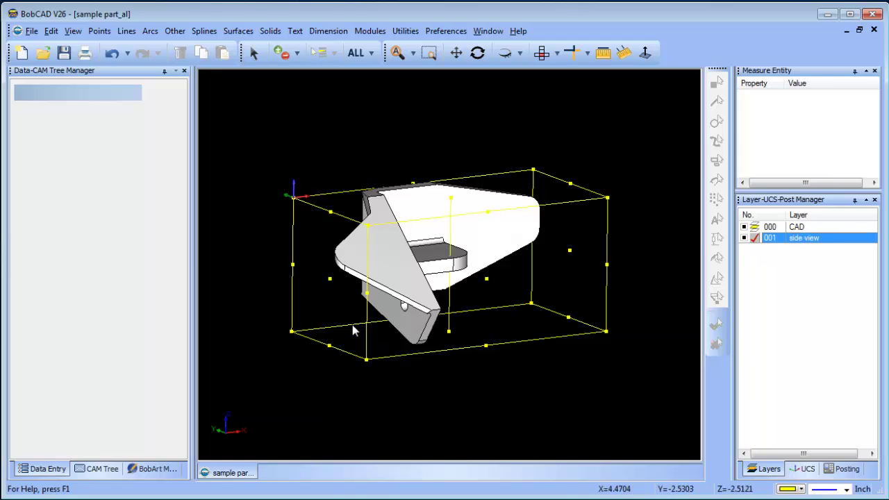
# Make the Side (Y/Z) coordinate system the active UCS
pyautogui.scroll(-2, 442, 260)
pyautogui.moveTo(442, 260); pyautogui.dragTo(456, 278, button='middle')
pyautogui.click(805, 468)
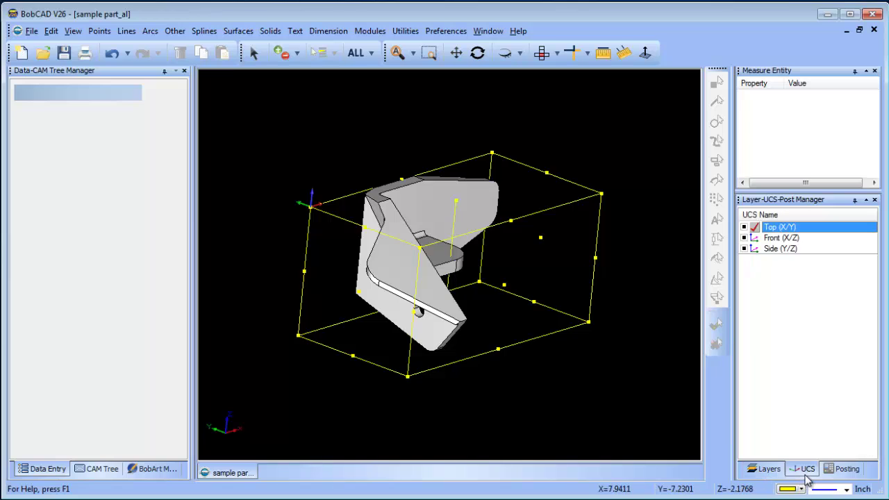
pyautogui.click(774, 249)
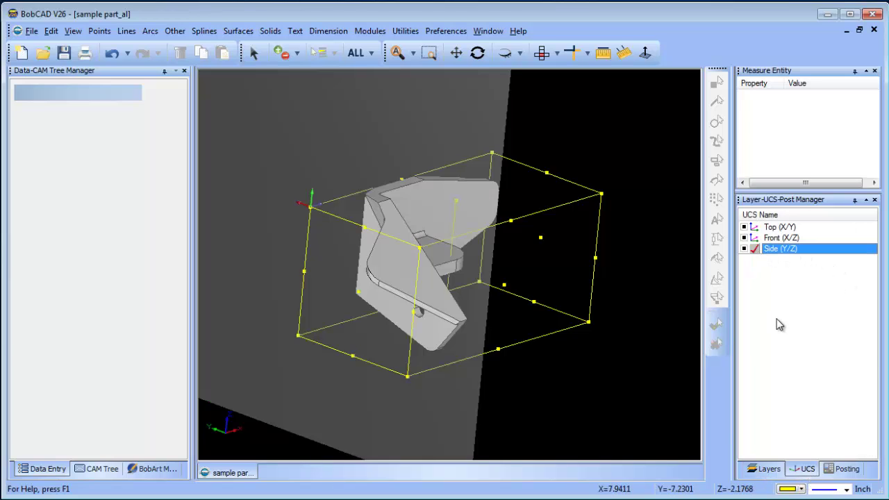
# Create a planar surface from the four wireframe edges bounding the stock box's side face at the origin
pyautogui.click(238, 30)
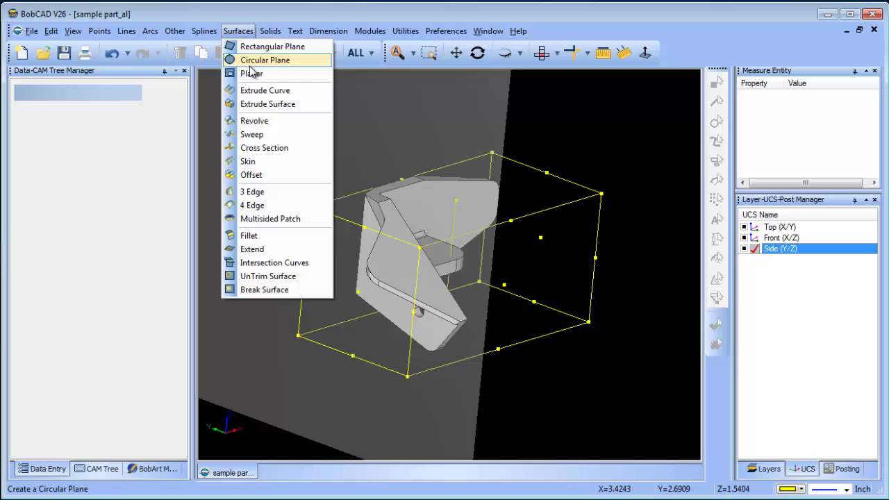
pyautogui.click(252, 73)
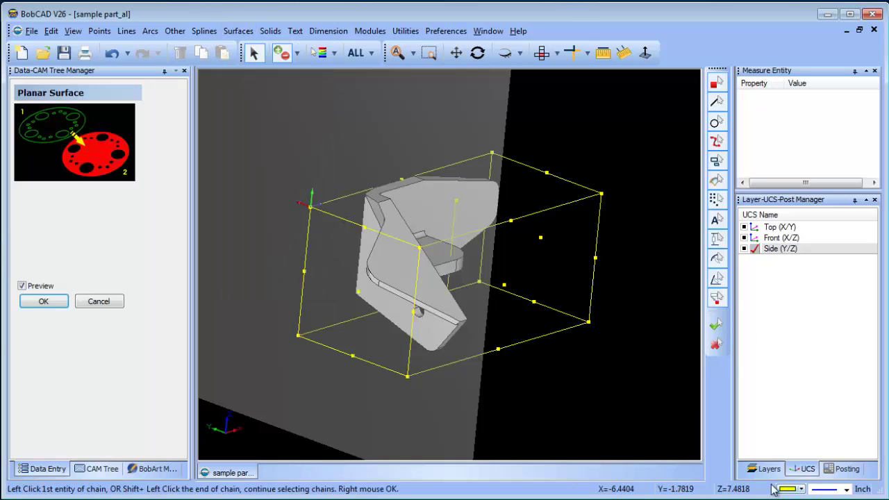
pyautogui.click(335, 215)
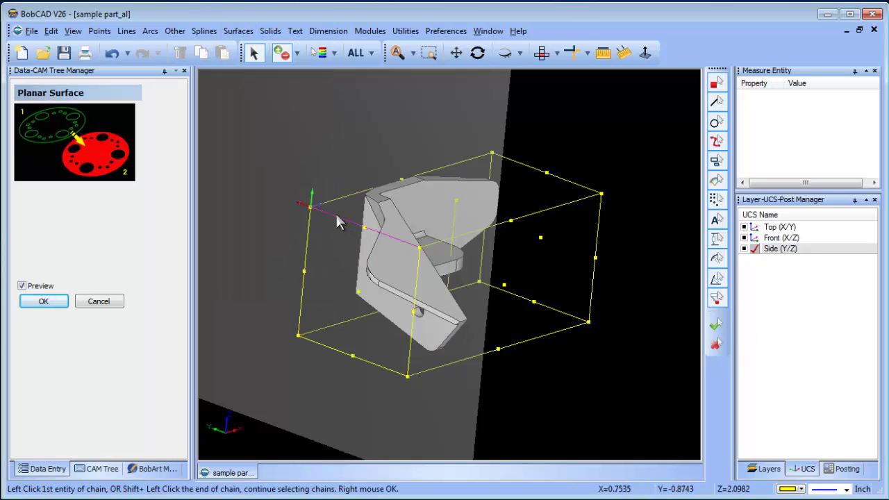
pyautogui.click(309, 243)
pyautogui.click(331, 349)
pyautogui.click(409, 359)
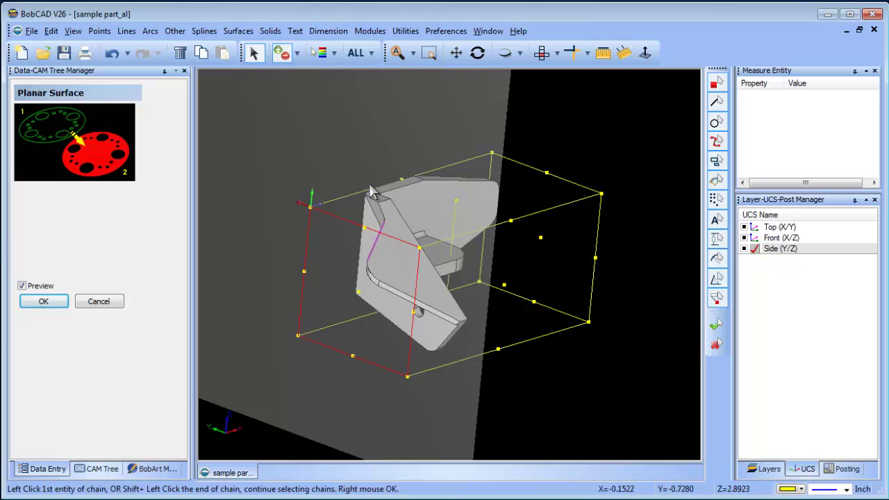
pyautogui.rightClick(369, 130)
pyautogui.click(375, 130)
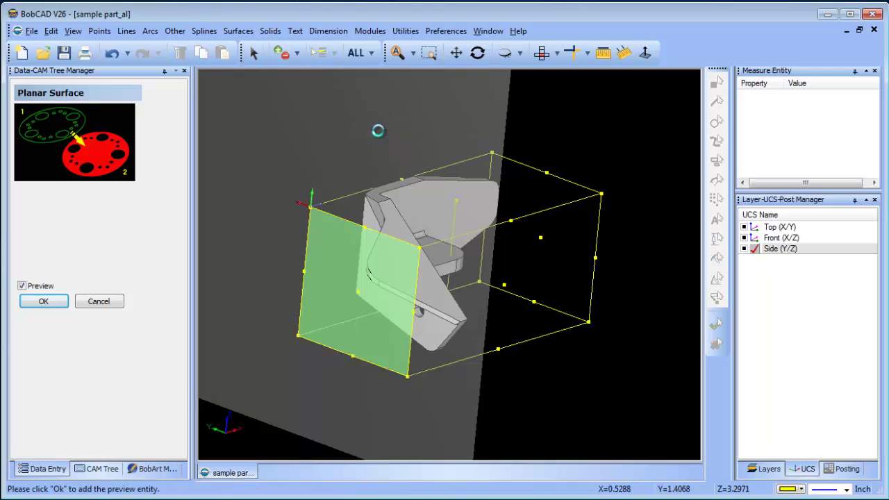
# Extract the upper and lower sloped edges of the part's side plate as single edges
pyautogui.moveTo(542, 308); pyautogui.dragTo(417, 292, button='middle')
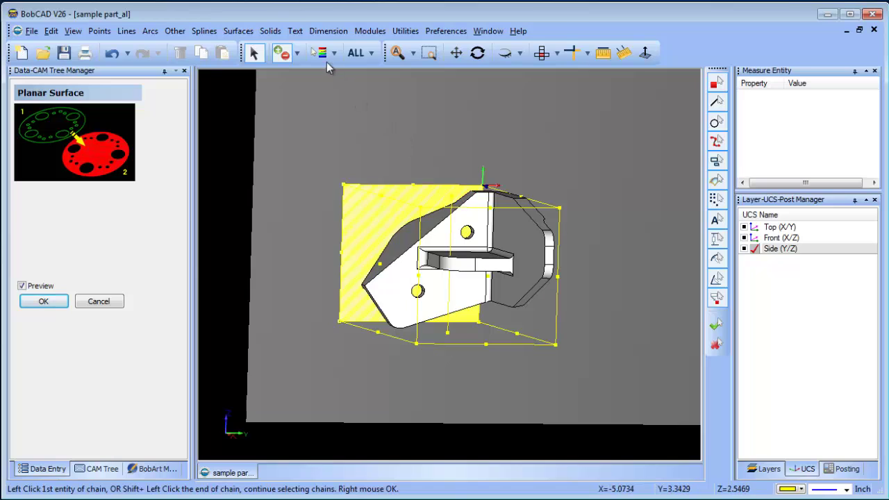
pyautogui.click(406, 30)
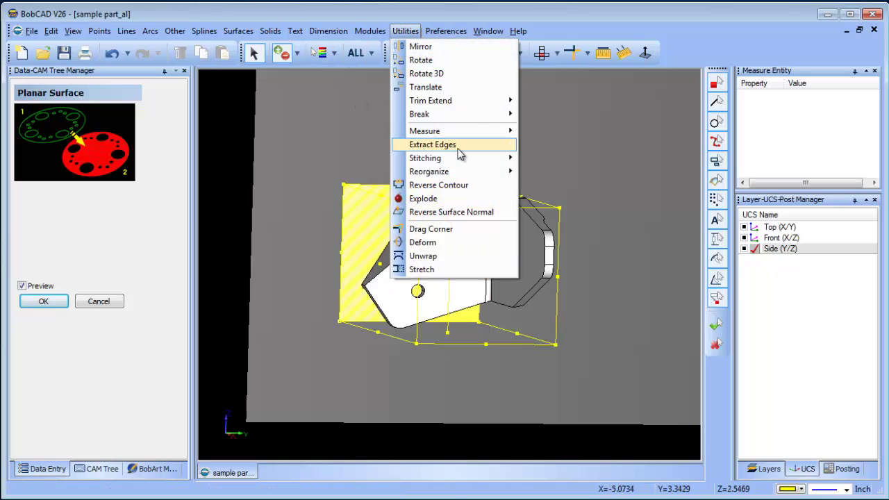
pyautogui.moveTo(497, 144)
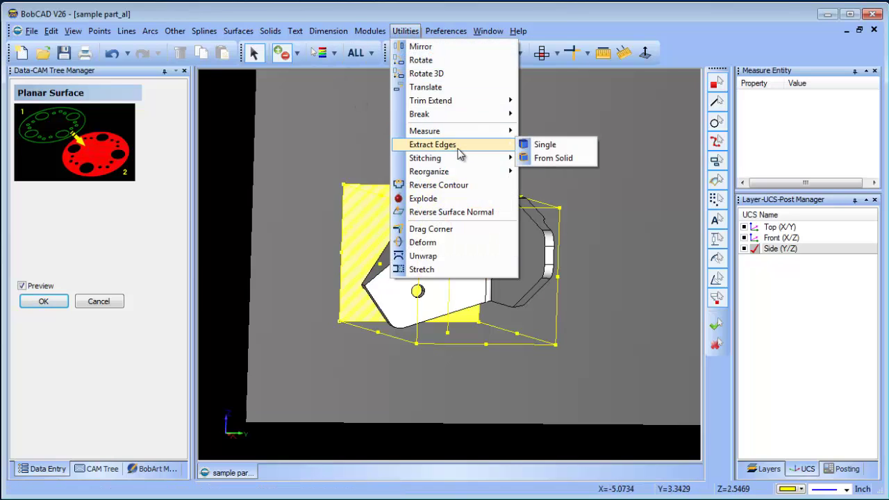
pyautogui.click(560, 146)
pyautogui.click(416, 256)
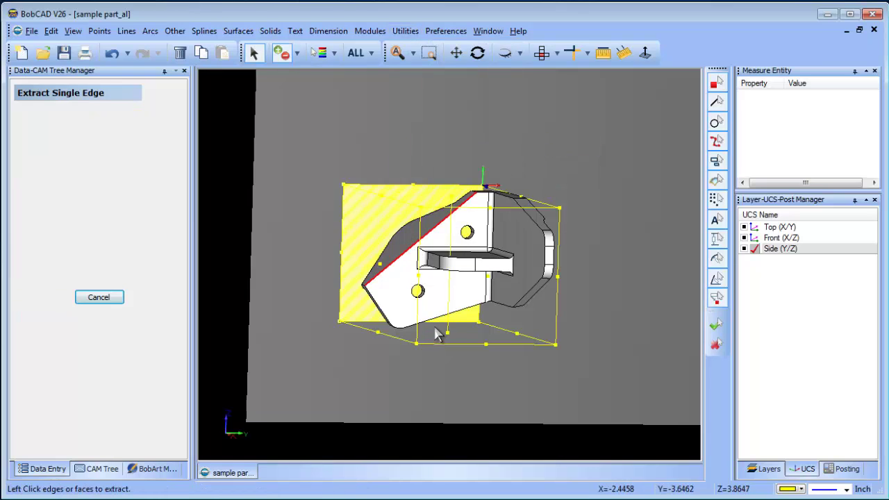
pyautogui.click(444, 319)
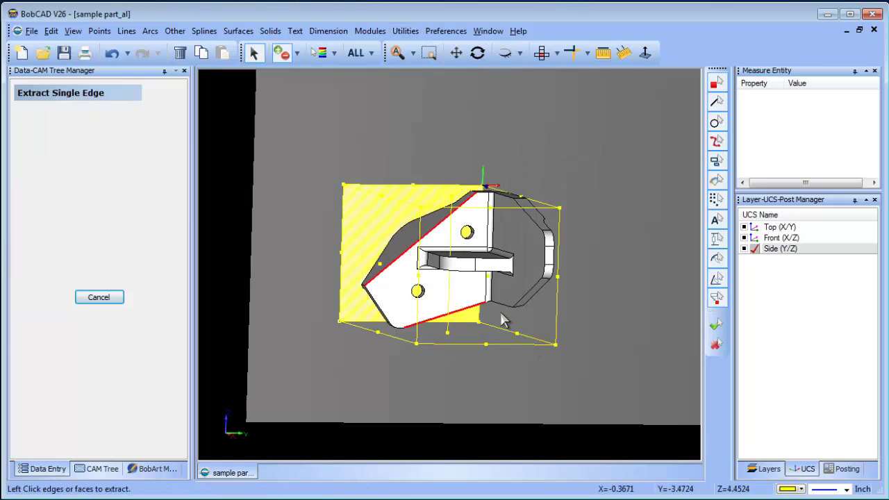
pyautogui.moveTo(502, 317); pyautogui.dragTo(491, 281, button='middle')
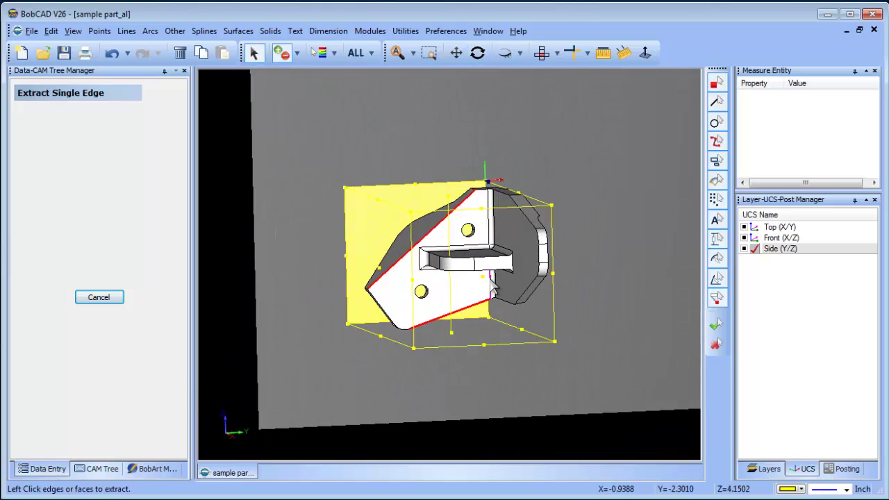
pyautogui.rightClick(400, 132)
pyautogui.click(411, 154)
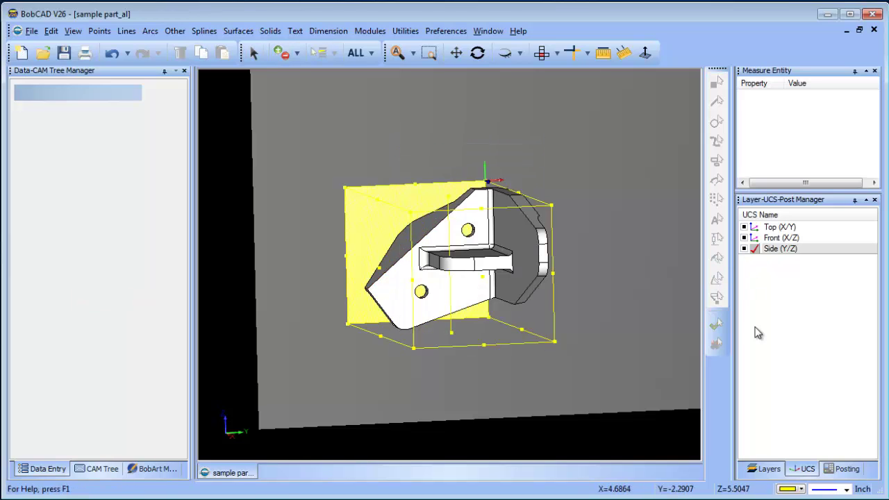
# Hide the CAD layer so only the side view layer's geometry is displayed
pyautogui.click(767, 469)
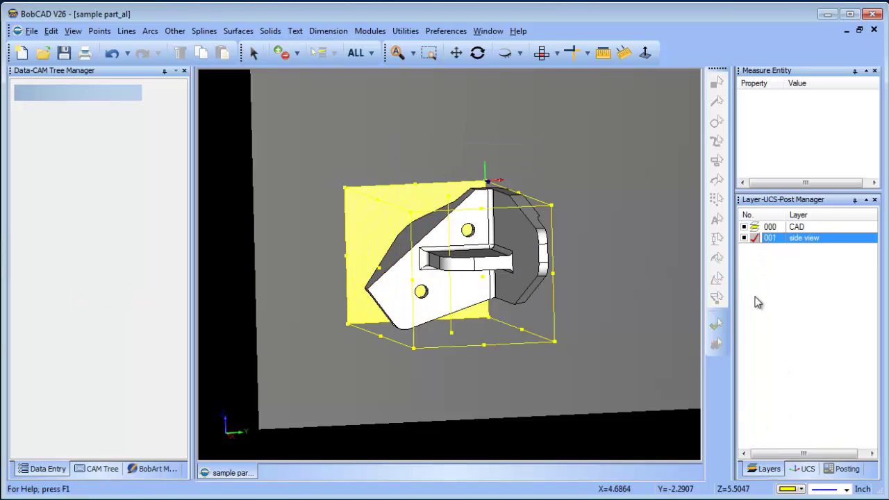
pyautogui.click(744, 227)
pyautogui.moveTo(393, 290); pyautogui.dragTo(451, 306, button='middle')
pyautogui.moveTo(438, 268); pyautogui.dragTo(413, 264, button='middle')
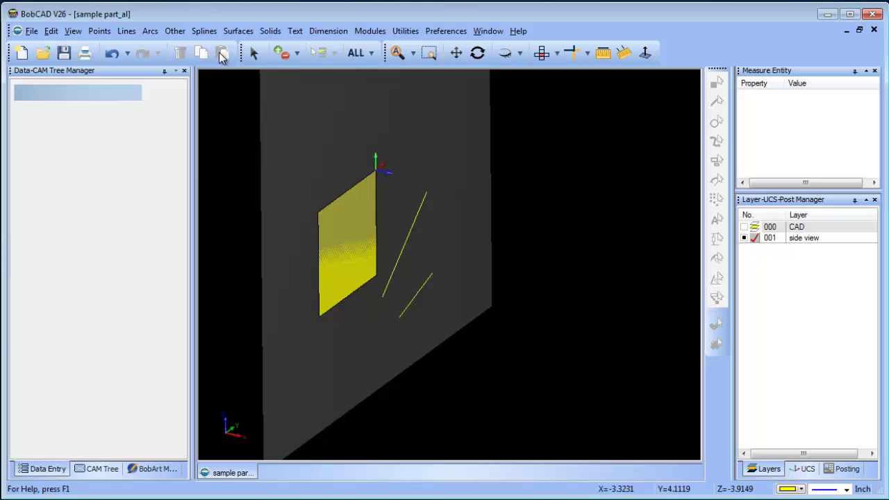
# Set the drawing color to orange and project the two extracted lines onto the planar surface
pyautogui.click(175, 30)
pyautogui.click(229, 141)
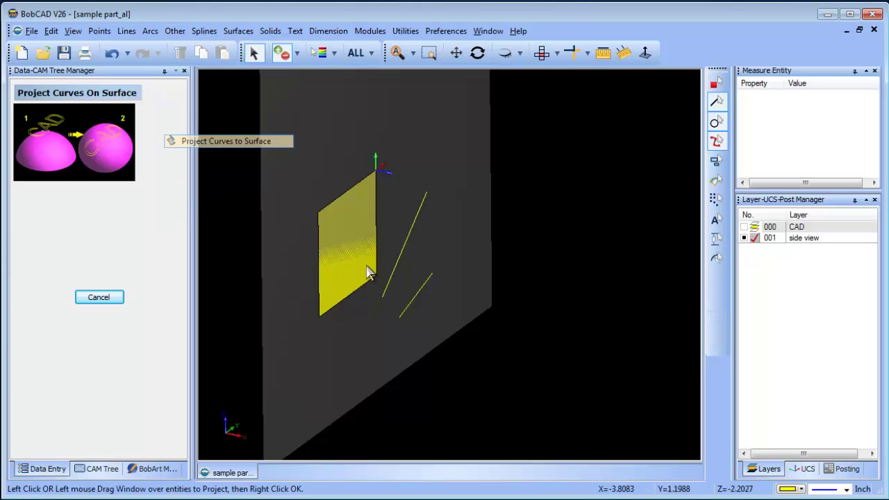
pyautogui.click(416, 297)
pyautogui.click(801, 489)
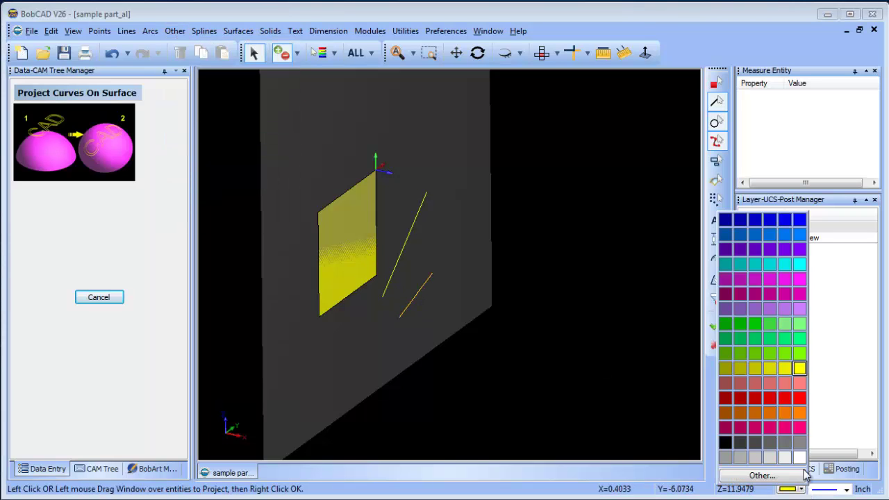
pyautogui.click(799, 417)
pyautogui.moveTo(414, 193); pyautogui.dragTo(446, 311)
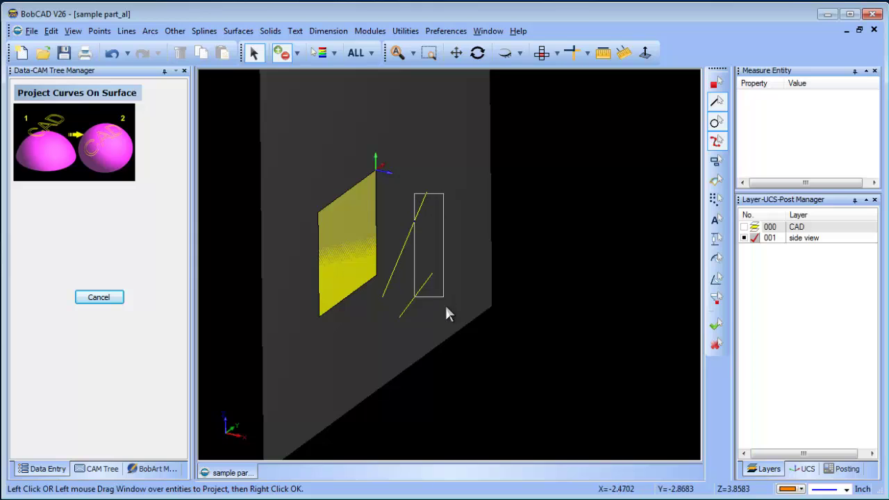
pyautogui.rightClick(500, 230)
pyautogui.click(517, 241)
pyautogui.click(357, 229)
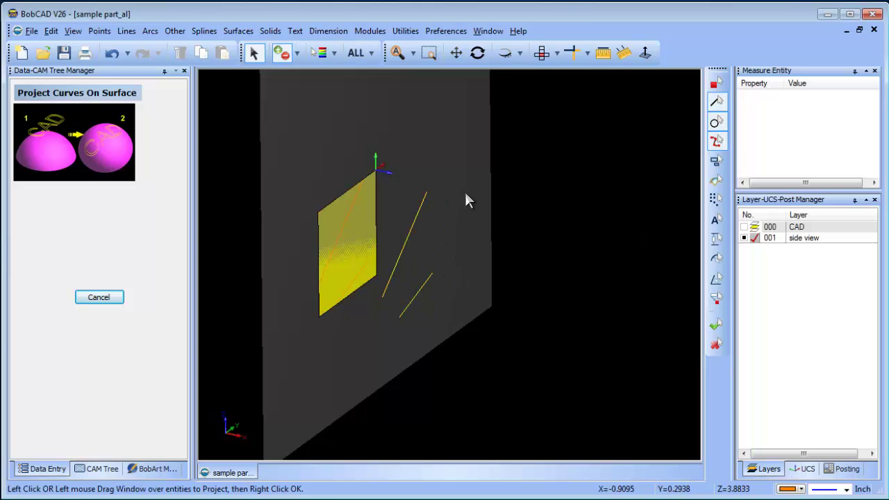
pyautogui.rightClick(473, 170)
pyautogui.click(512, 191)
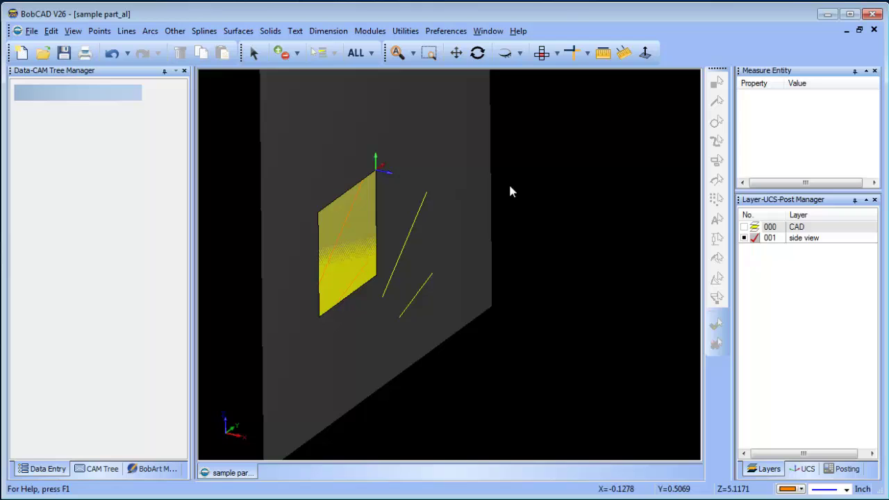
# Extract the four boundary edges of the planar surface as single edges in orange
pyautogui.click(405, 30)
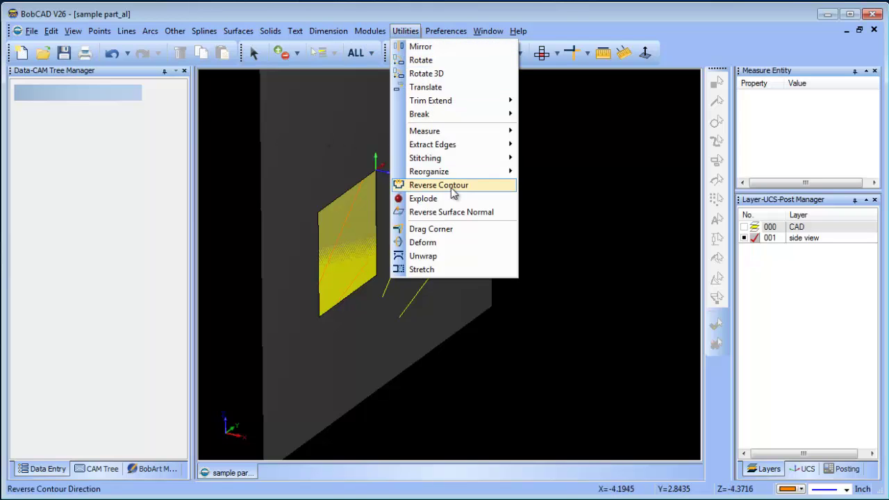
pyautogui.moveTo(466, 145)
pyautogui.click(545, 146)
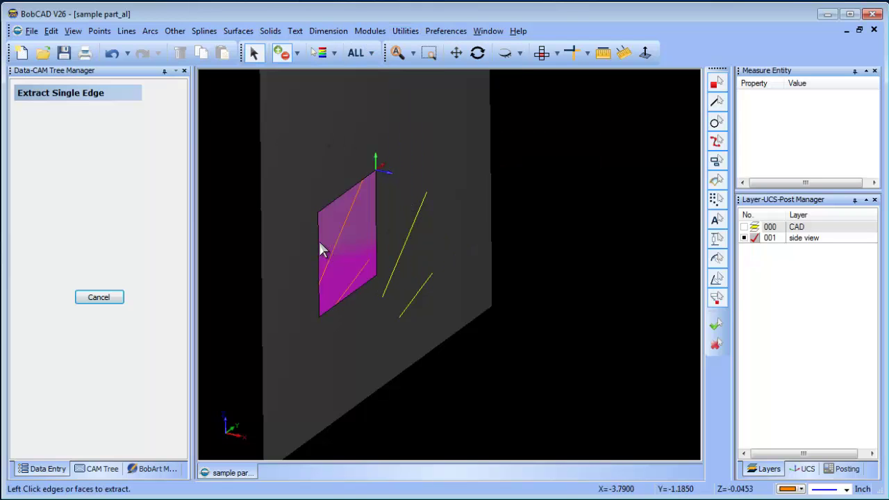
pyautogui.click(340, 299)
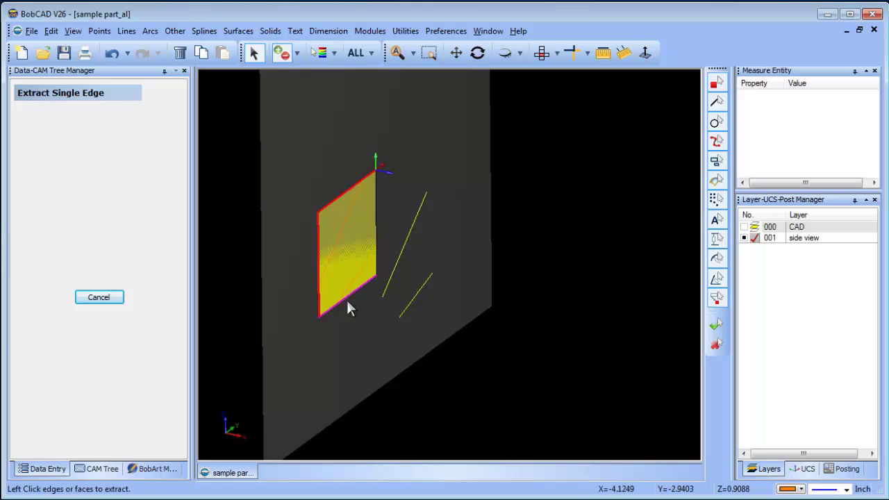
pyautogui.rightClick(464, 144)
pyautogui.click(494, 149)
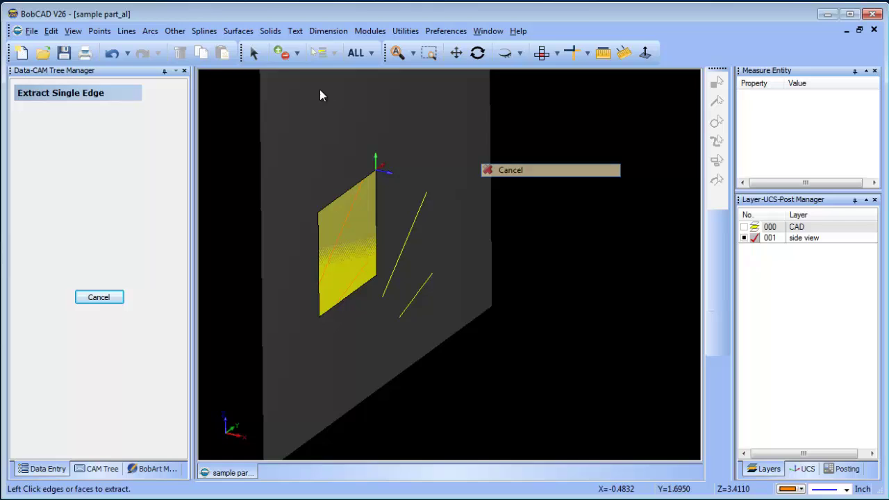
pyautogui.press('Escape')
# Select all yellow entities by color and delete them
pyautogui.click(372, 53)
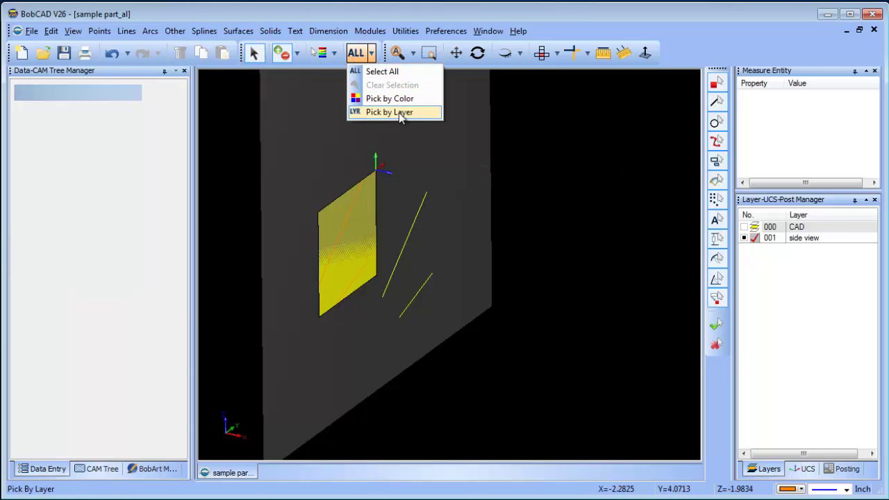
pyautogui.click(389, 99)
pyautogui.click(414, 336)
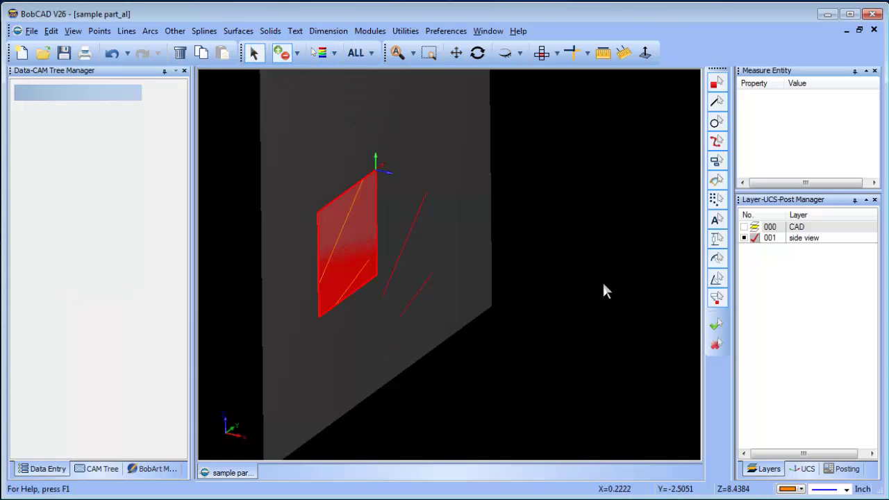
pyautogui.press('Delete')
# Extend the lower sloped line to the rectangle's vertical edge below the origin using Trim One Entity
pyautogui.moveTo(443, 268)
pyautogui.mouseDown(button='middle')
pyautogui.moveTo(395, 274)
pyautogui.moveTo(440, 274)
pyautogui.moveTo(425, 268)
pyautogui.mouseUp(button='middle')
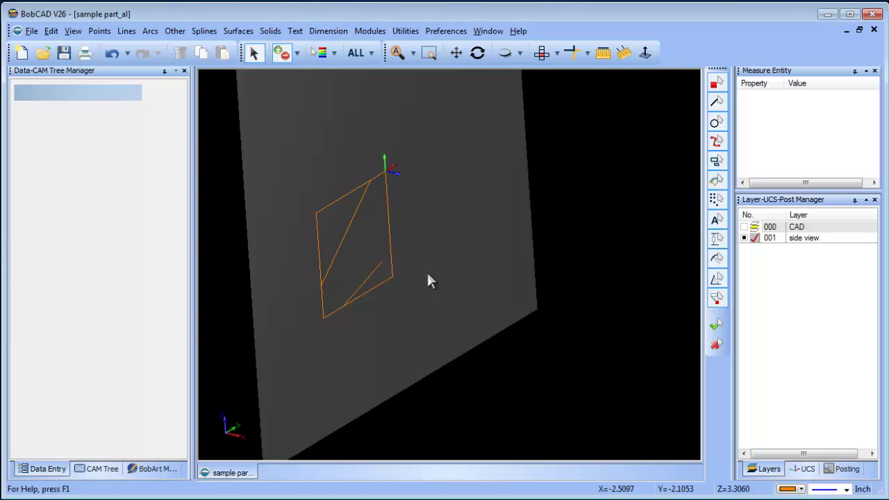
pyautogui.moveTo(428, 274); pyautogui.dragTo(409, 292, button='middle')
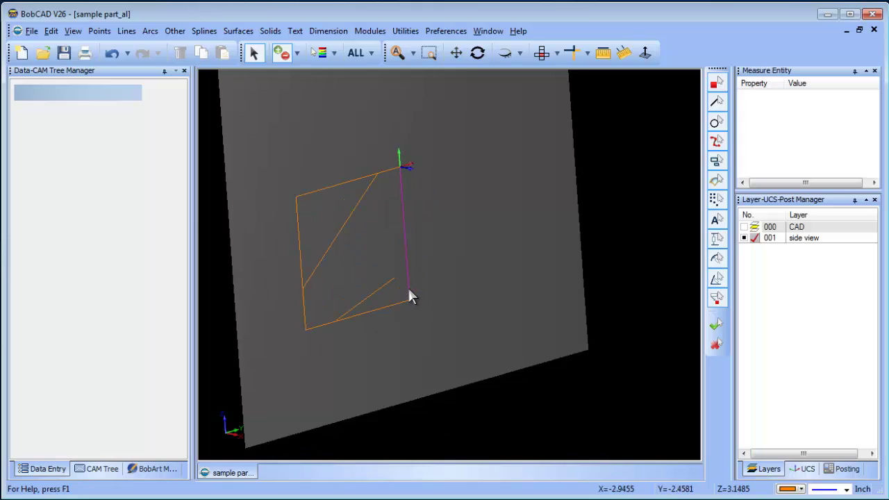
pyautogui.click(588, 53)
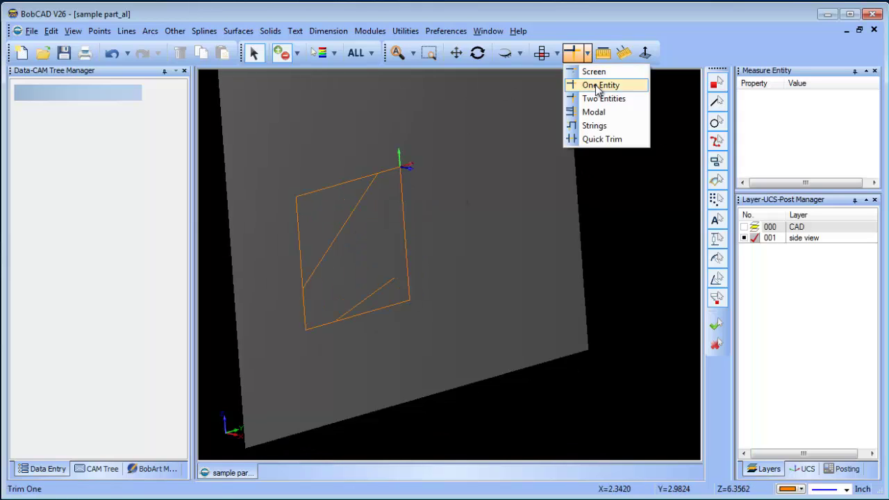
pyautogui.click(599, 86)
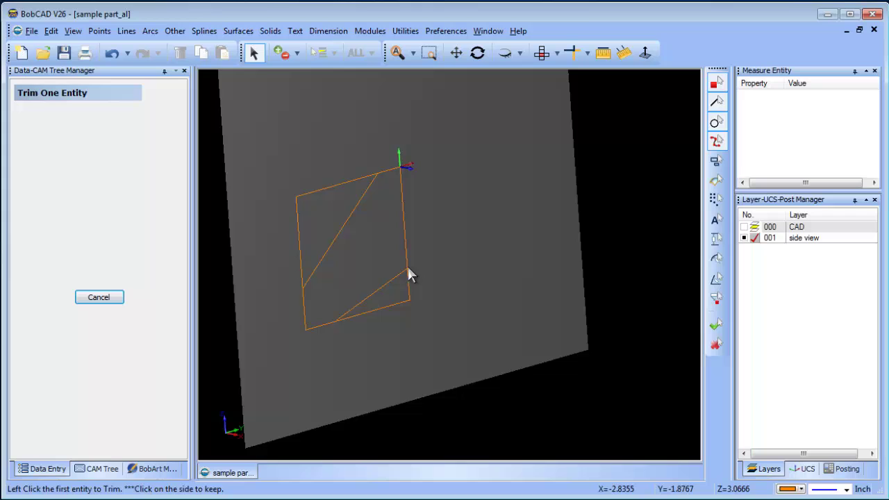
pyautogui.rightClick(461, 224)
pyautogui.click(500, 247)
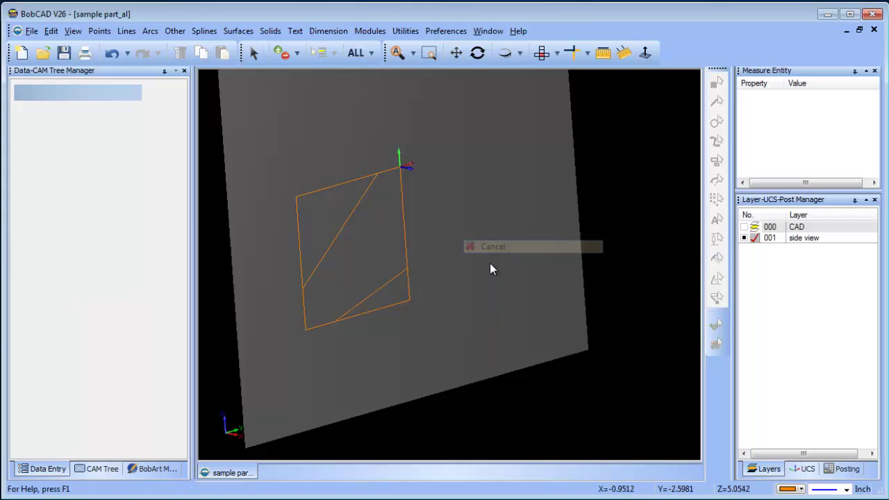
# Show the side-view profile straight on from the right side and set the drawing color to green
pyautogui.click(558, 54)
pyautogui.click(560, 139)
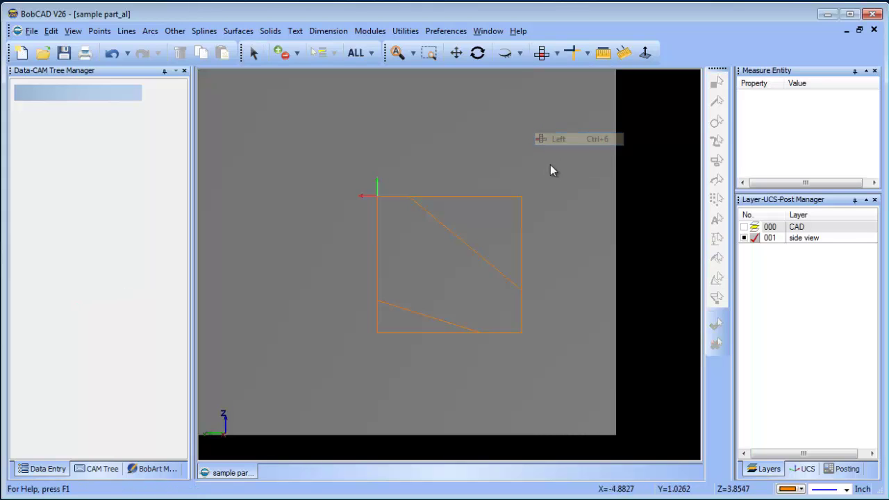
pyautogui.click(558, 54)
pyautogui.click(560, 125)
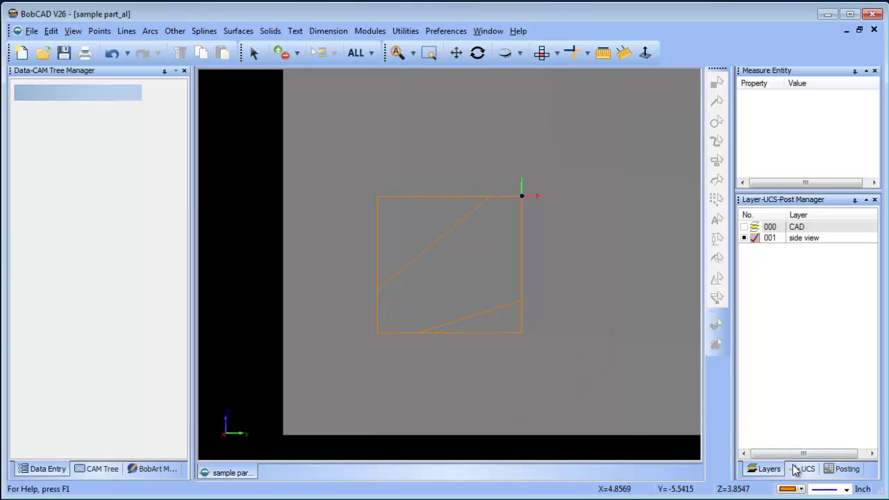
pyautogui.click(801, 489)
pyautogui.click(801, 339)
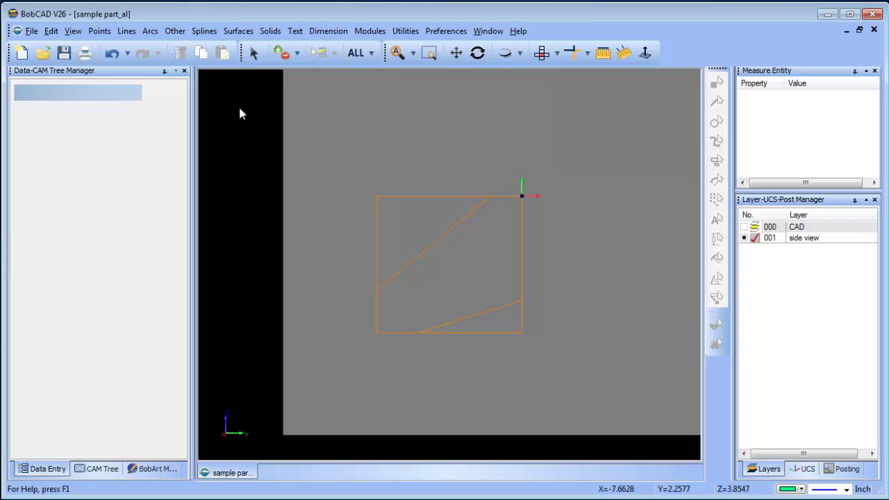
# Dimension the angle between the rectangle's upper edge and the upper sloped line, with both tolerances off and 4 decimals
pyautogui.click(314, 40)
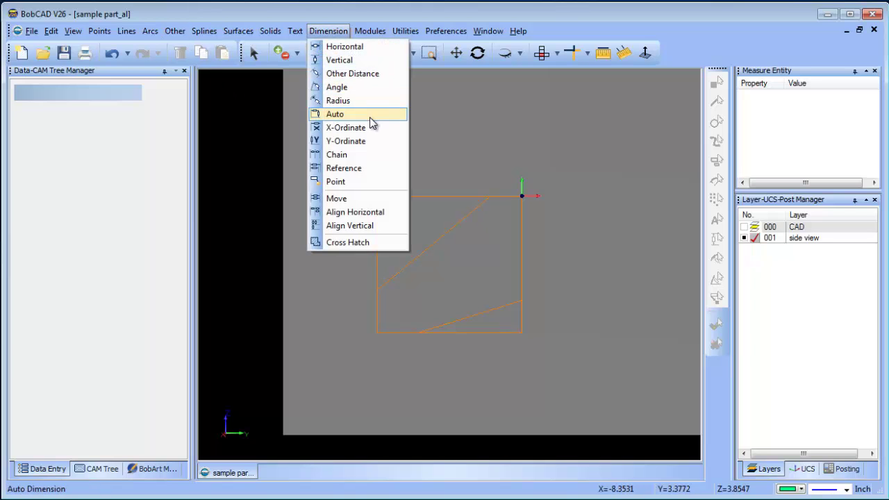
pyautogui.click(363, 91)
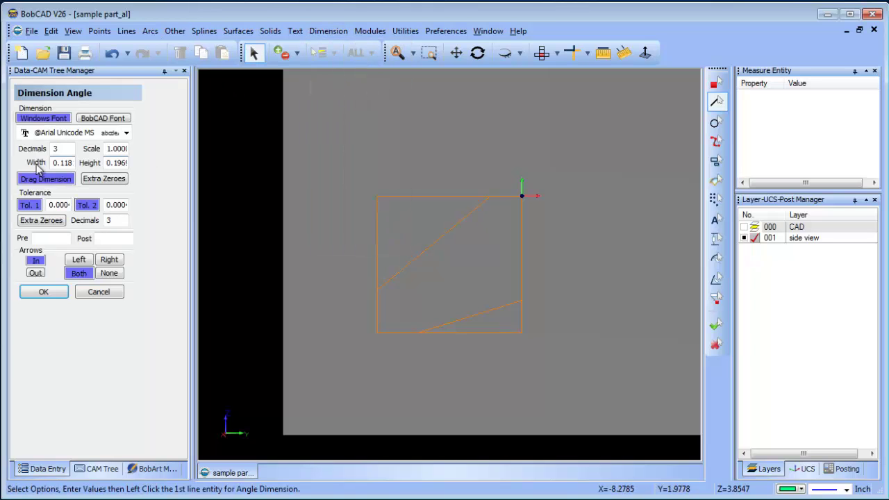
pyautogui.click(81, 206)
pyautogui.click(80, 206)
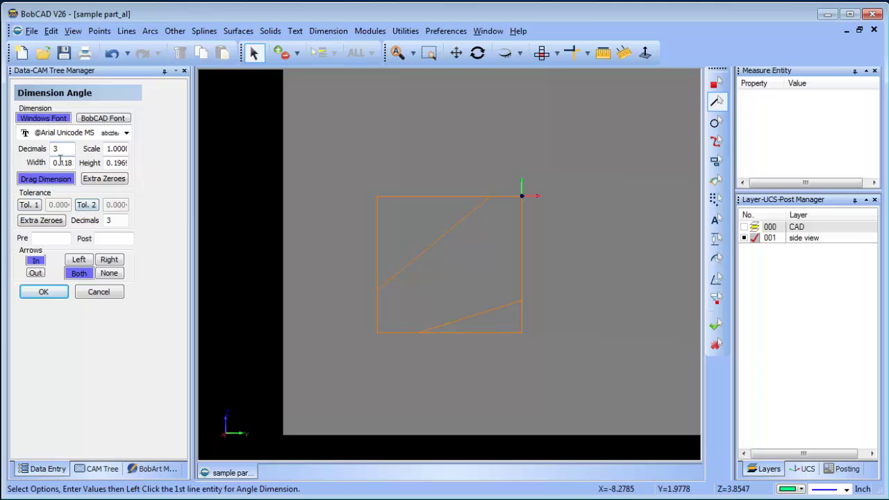
pyautogui.doubleClick(60, 151)
pyautogui.write('4')
pyautogui.click(450, 195)
pyautogui.click(456, 223)
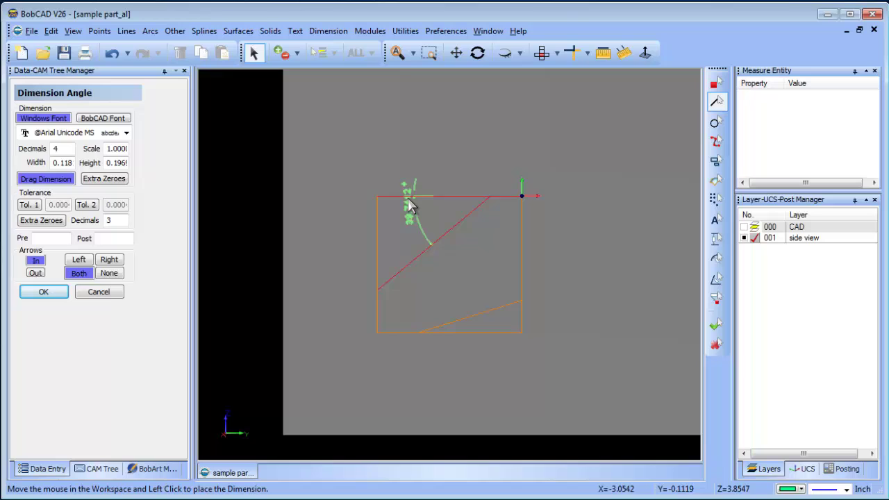
pyautogui.click(306, 154)
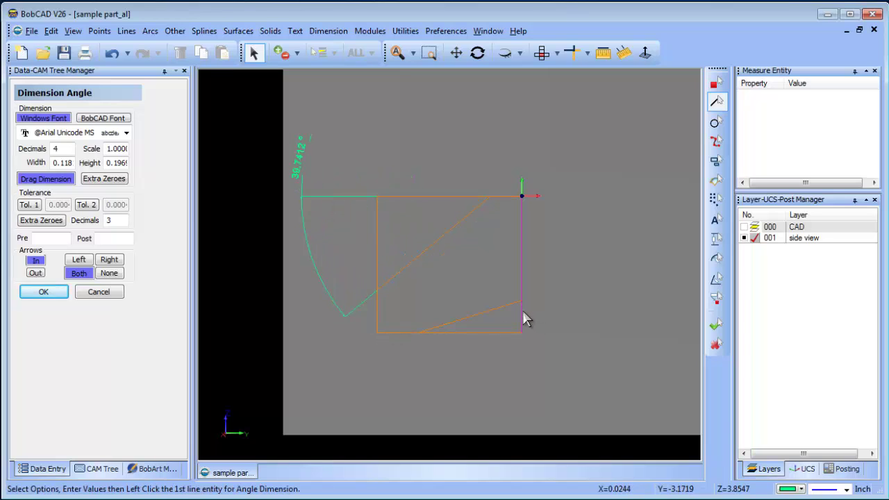
# Dimension the angle between the rectangle's upper edge and the lower sloped line, placing it outside the first angle dimension
pyautogui.click(455, 195)
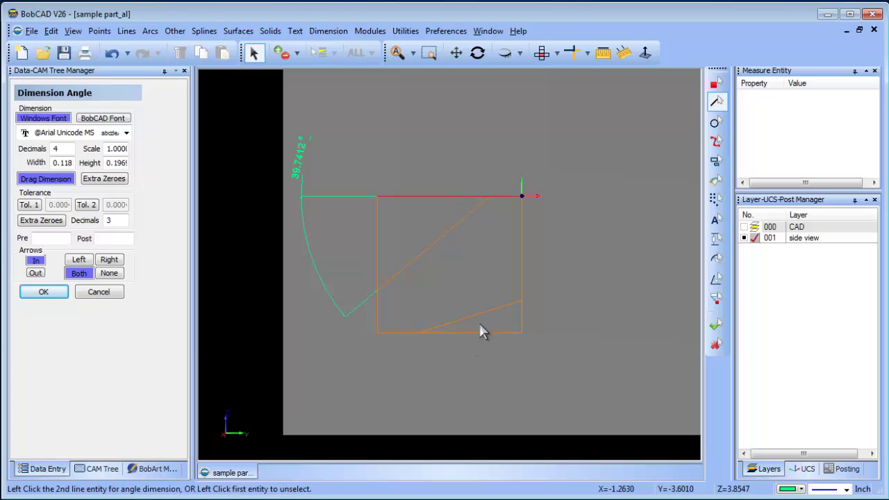
pyautogui.click(483, 313)
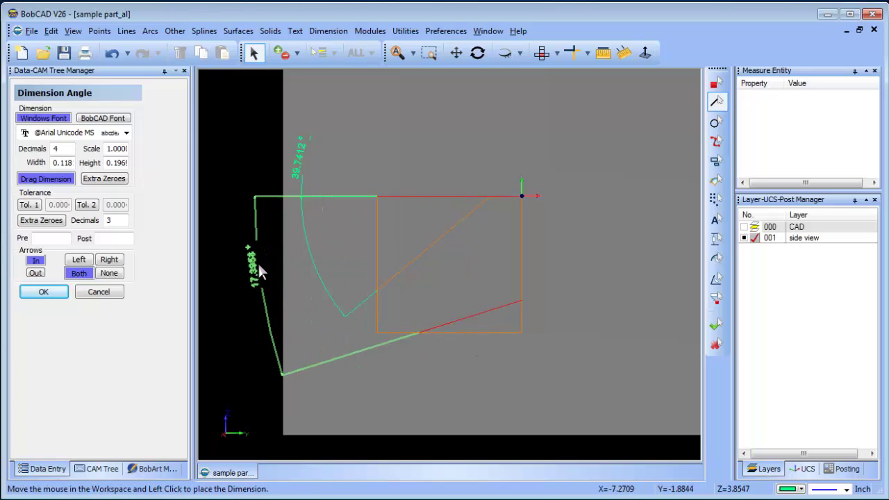
pyautogui.click(250, 269)
pyautogui.rightClick(417, 174)
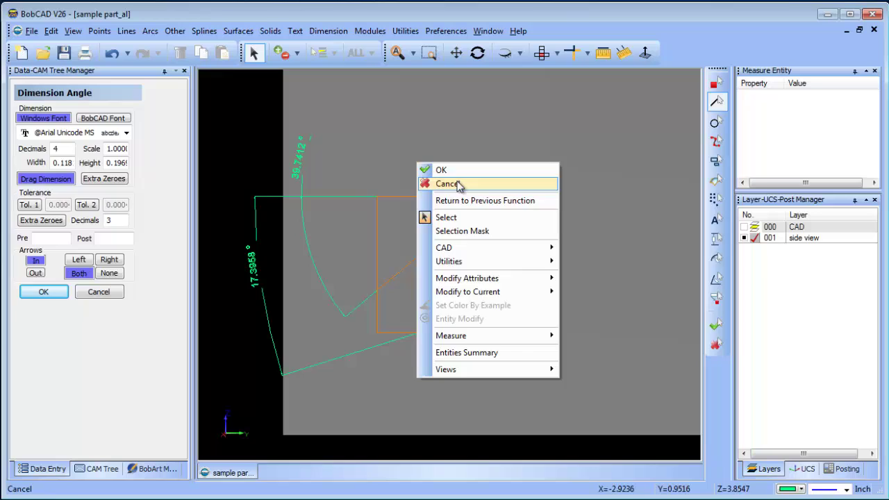
pyautogui.click(456, 183)
# Activate the Top (X/Y) UCS and make the CAD layer visible
pyautogui.click(804, 469)
pyautogui.click(753, 228)
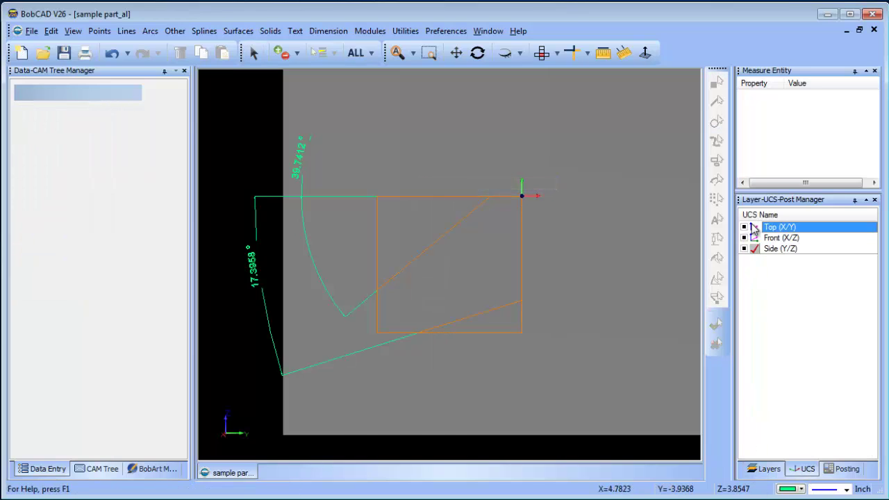
pyautogui.click(767, 469)
pyautogui.click(754, 228)
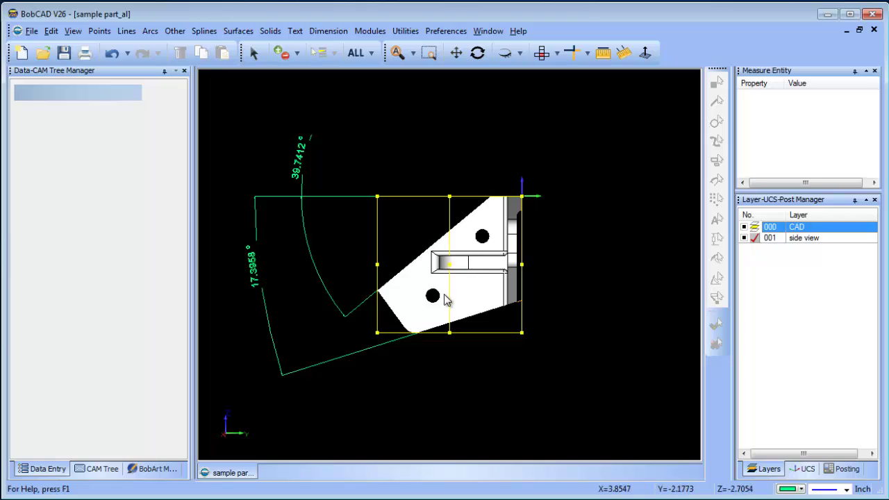
# Inspect the part together with its side-view profile, and hide the CAD layer again
pyautogui.moveTo(445, 298); pyautogui.dragTo(485, 304, button='middle')
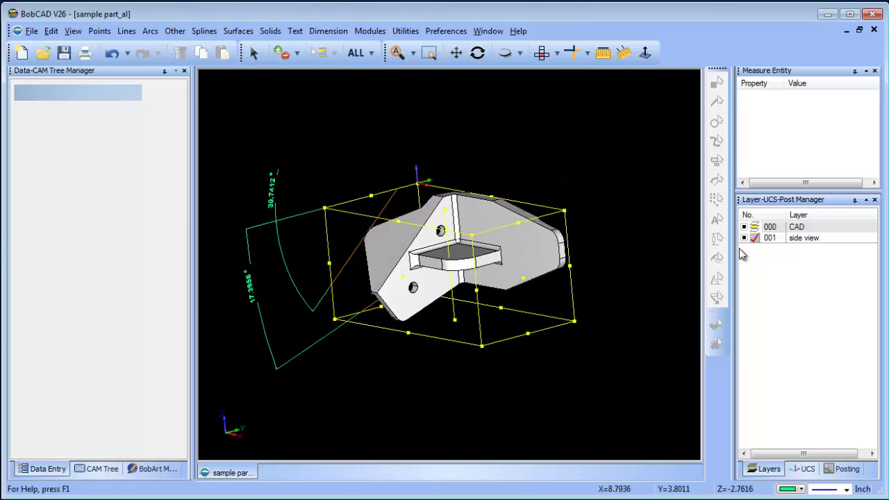
pyautogui.click(744, 226)
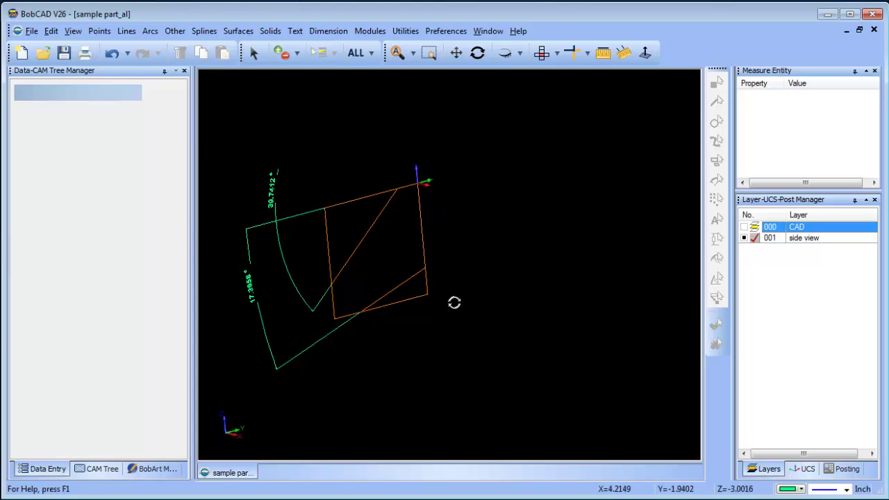
pyautogui.moveTo(455, 303); pyautogui.dragTo(437, 297, button='middle')
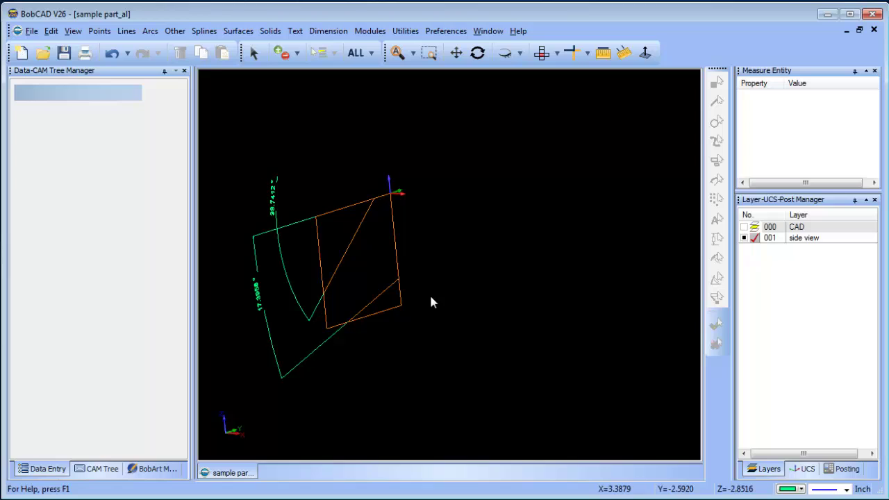